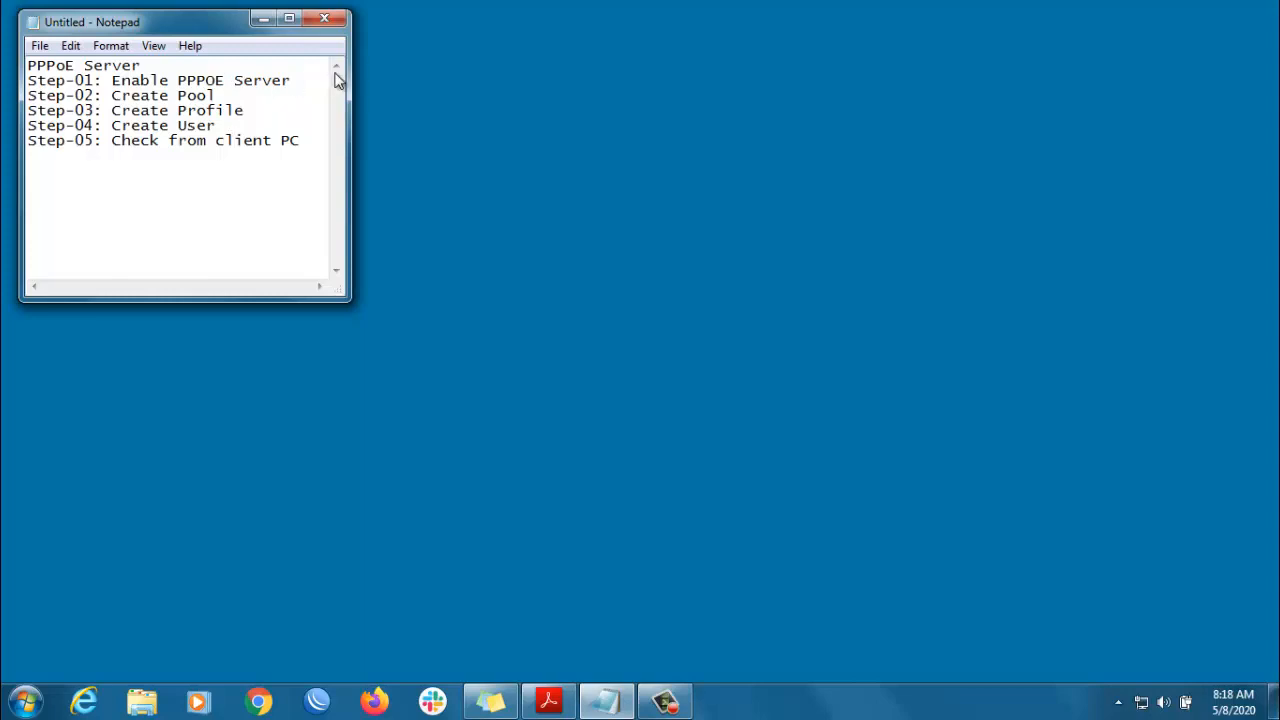
- Log in to the router in WinBox and move the session window aside
click(317, 702)
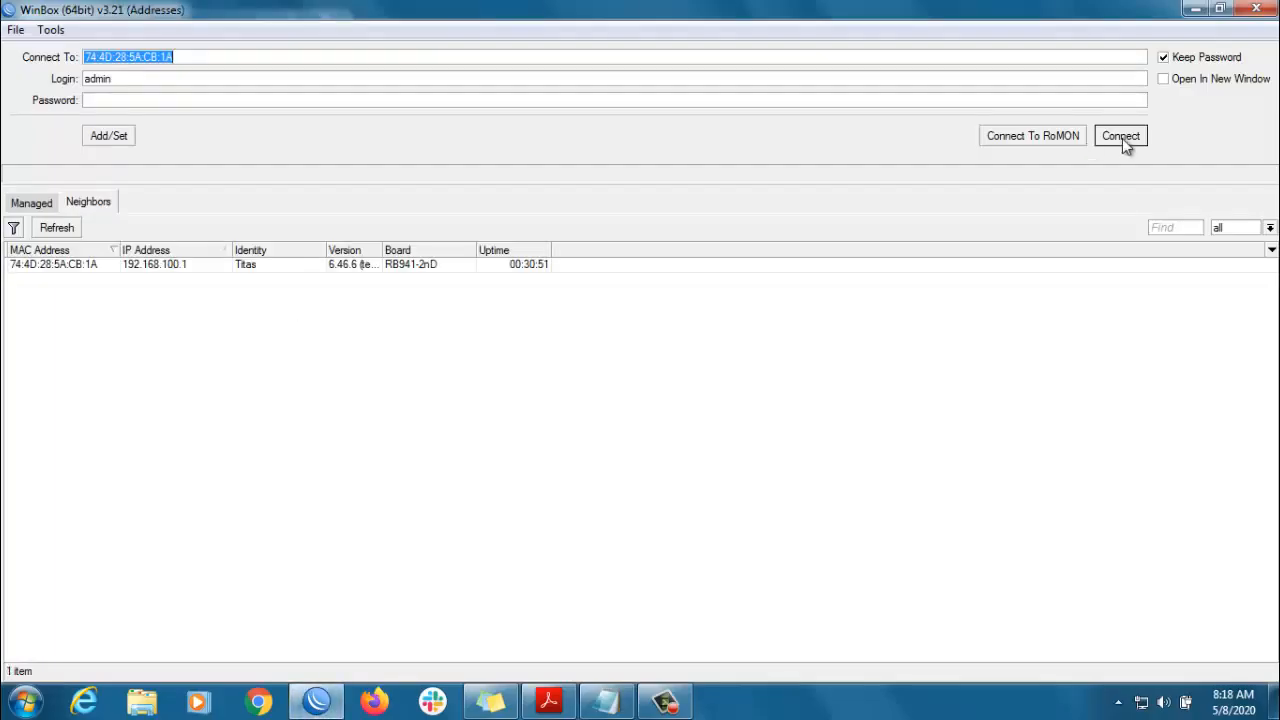
click(1122, 137)
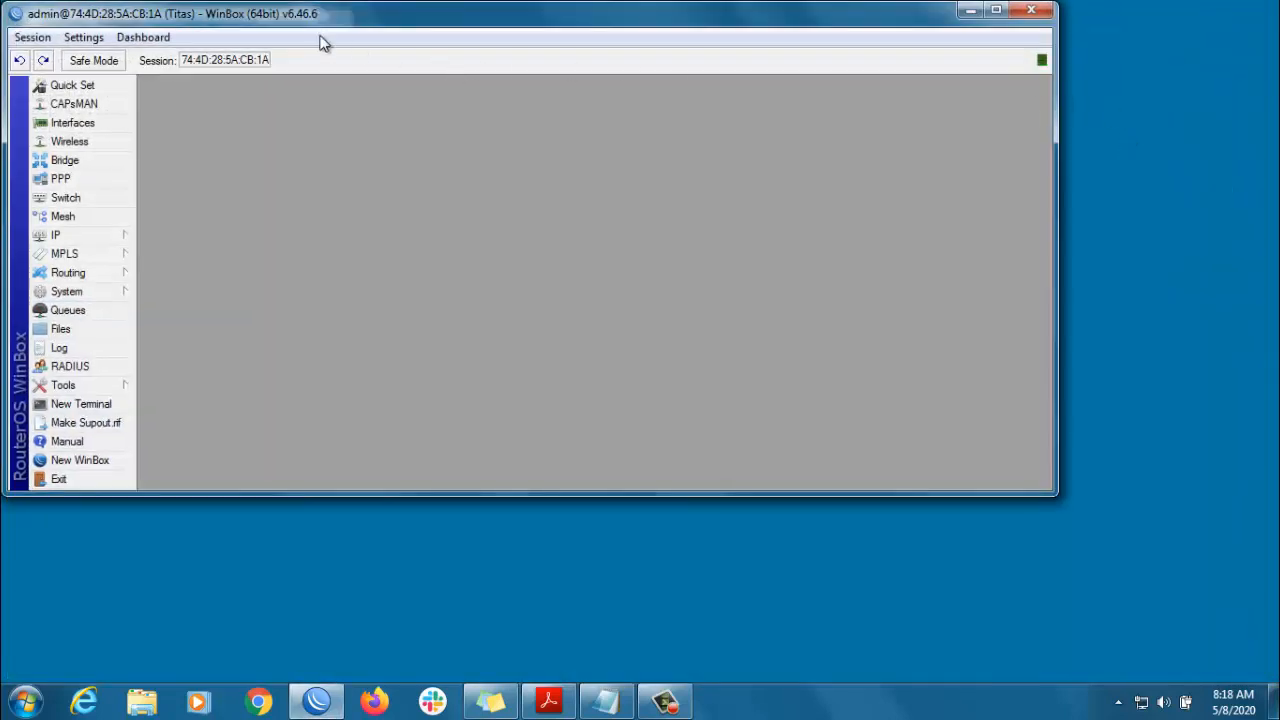
drag(357, 17, 561, 29)
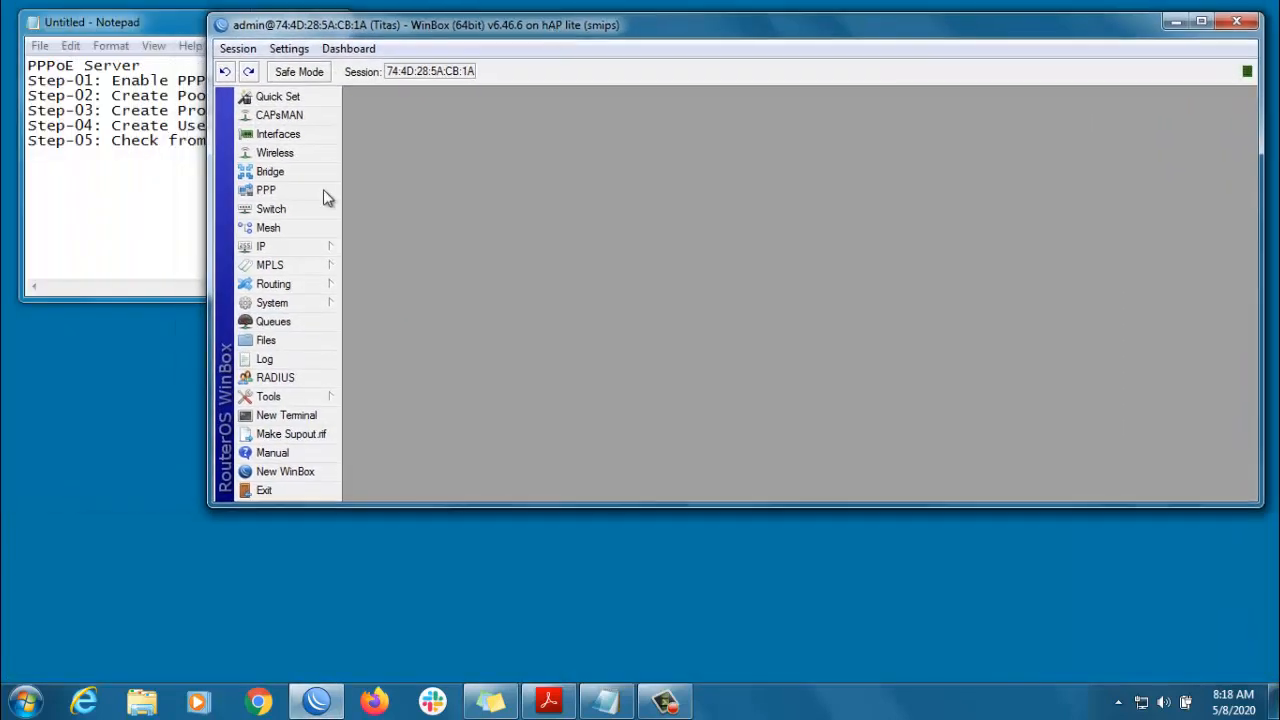
- Add PPPoE server service service1 on interface bridge1 under PPP > PPPoE Servers
click(268, 192)
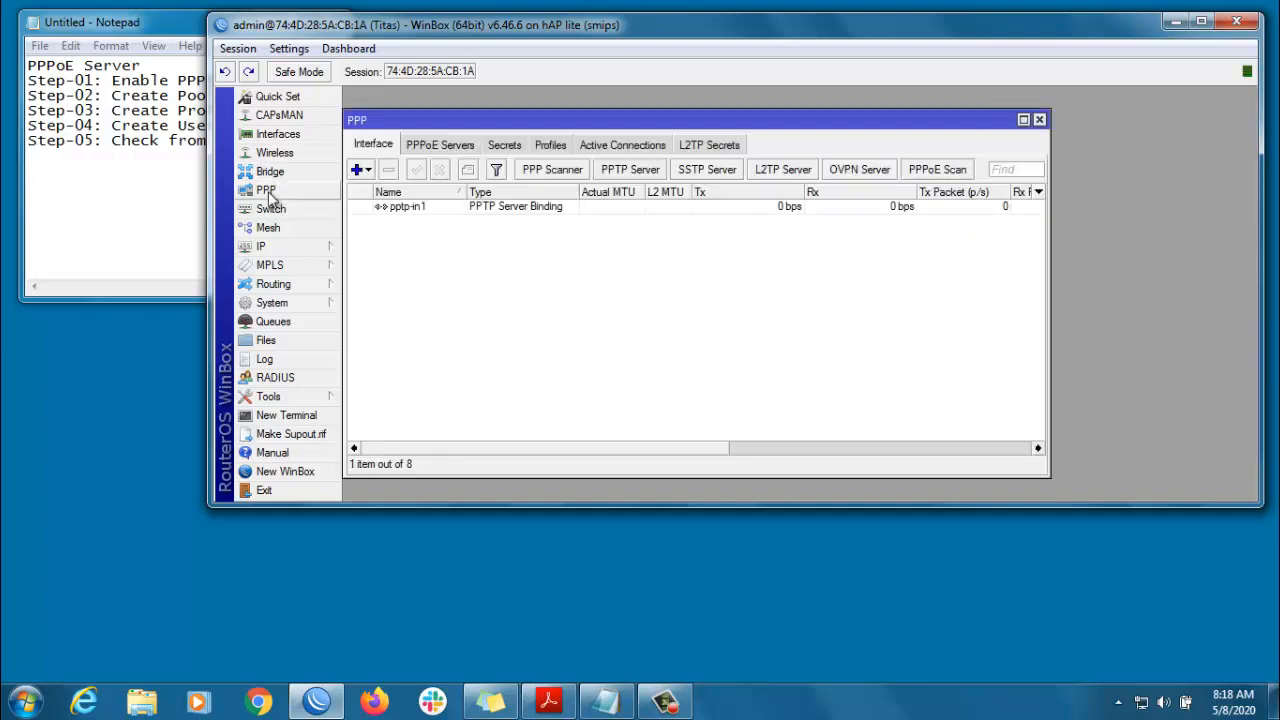
click(444, 146)
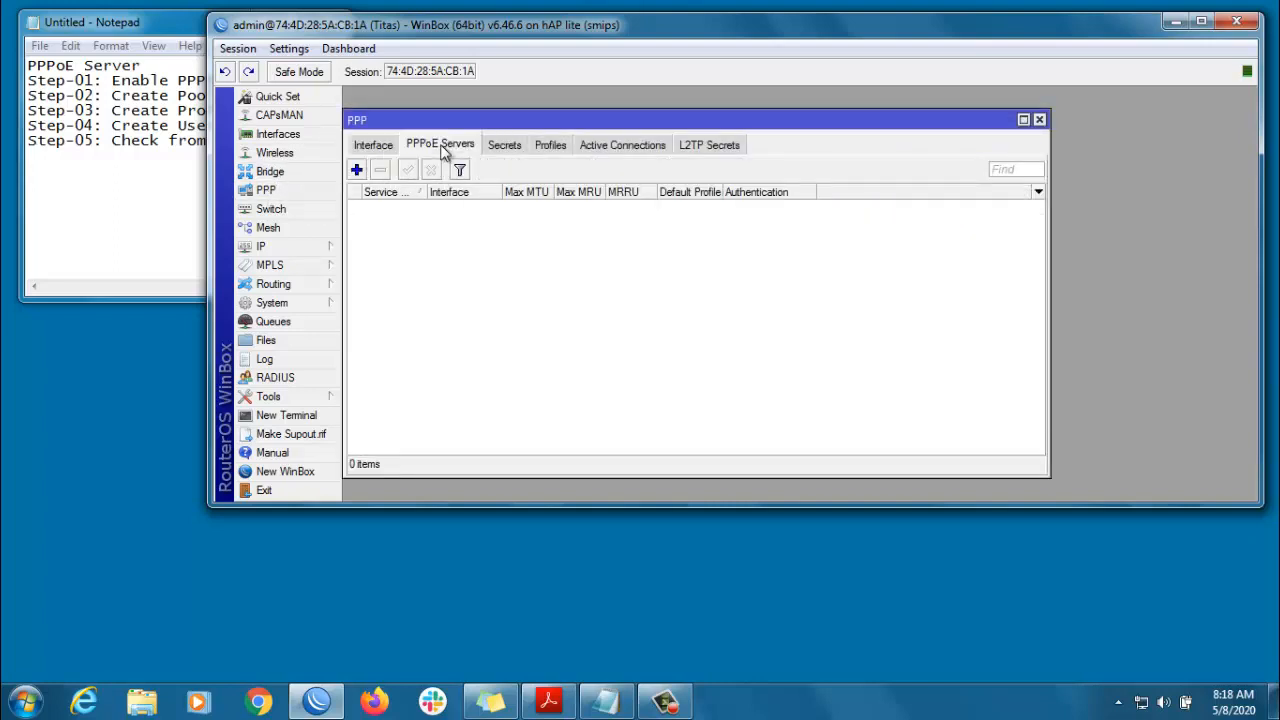
click(356, 170)
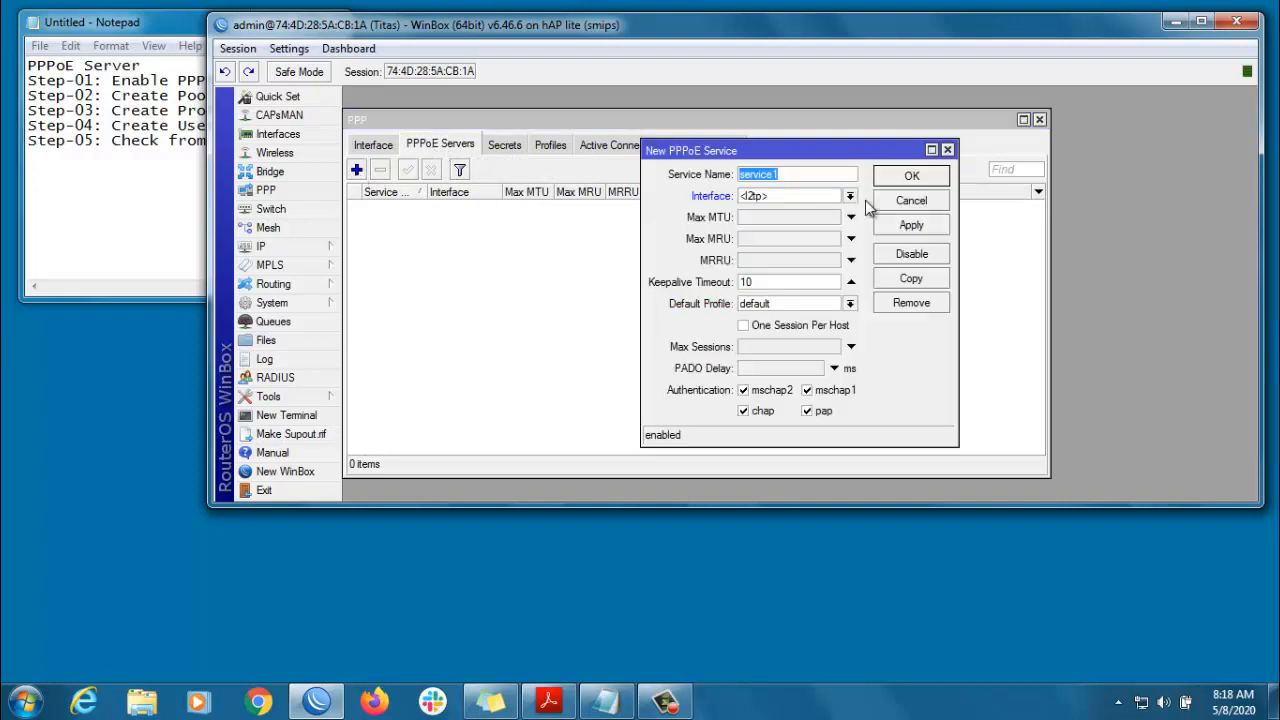
click(850, 196)
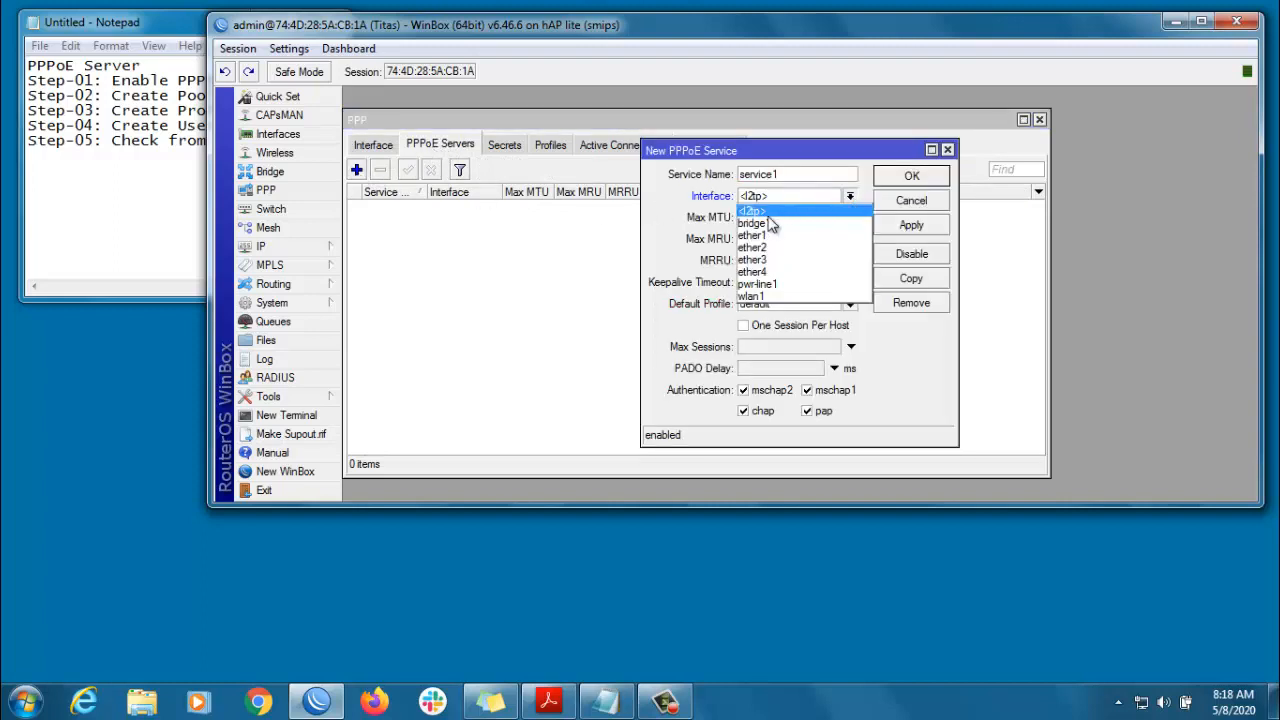
click(765, 231)
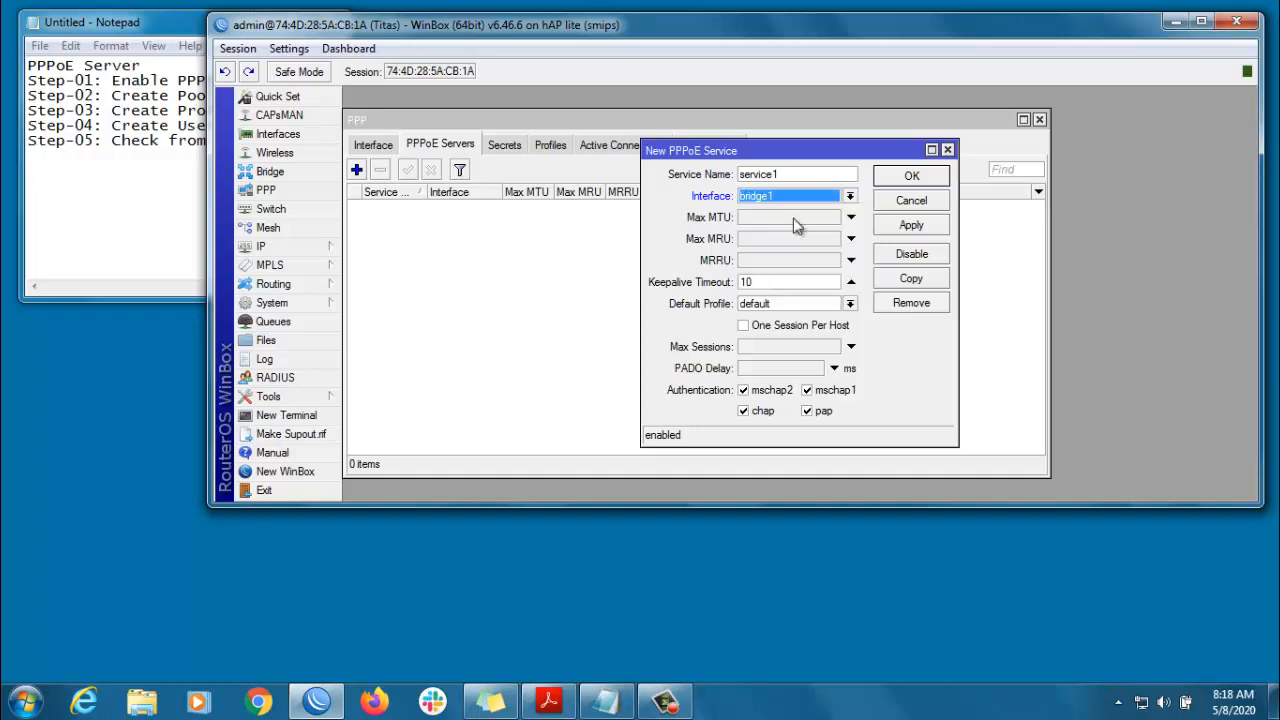
click(911, 227)
click(912, 176)
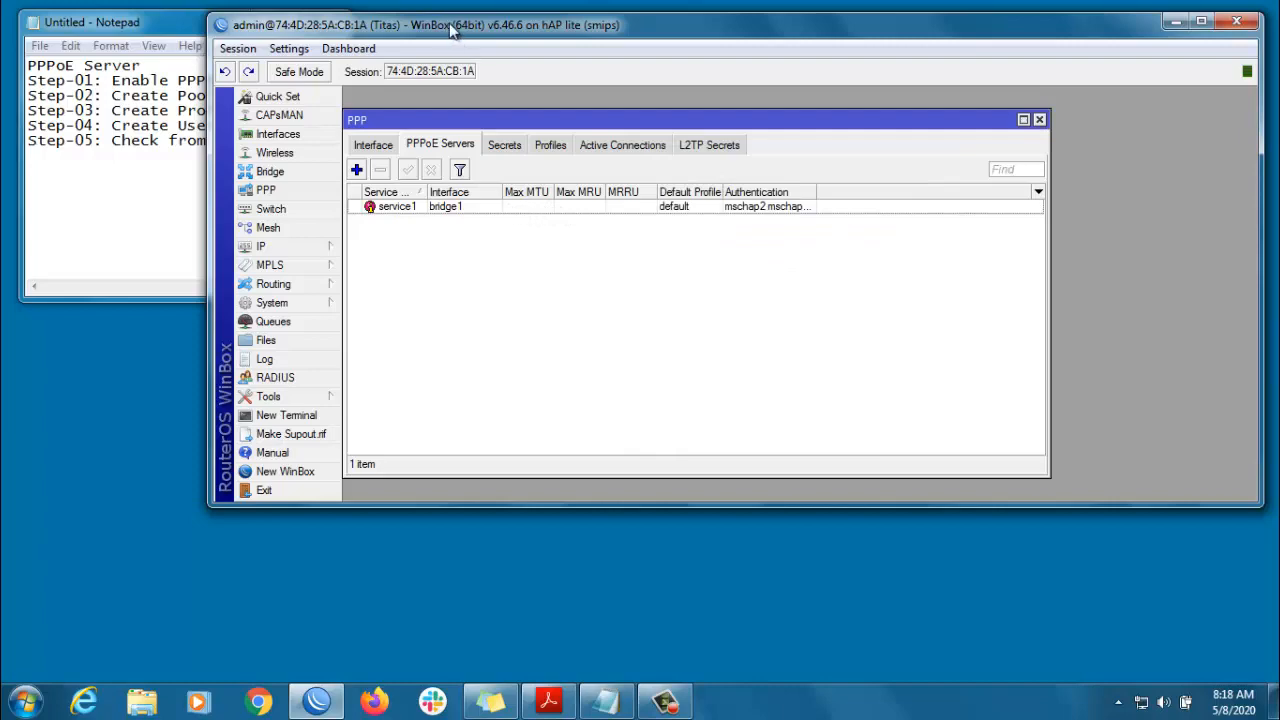
drag(455, 30, 645, 42)
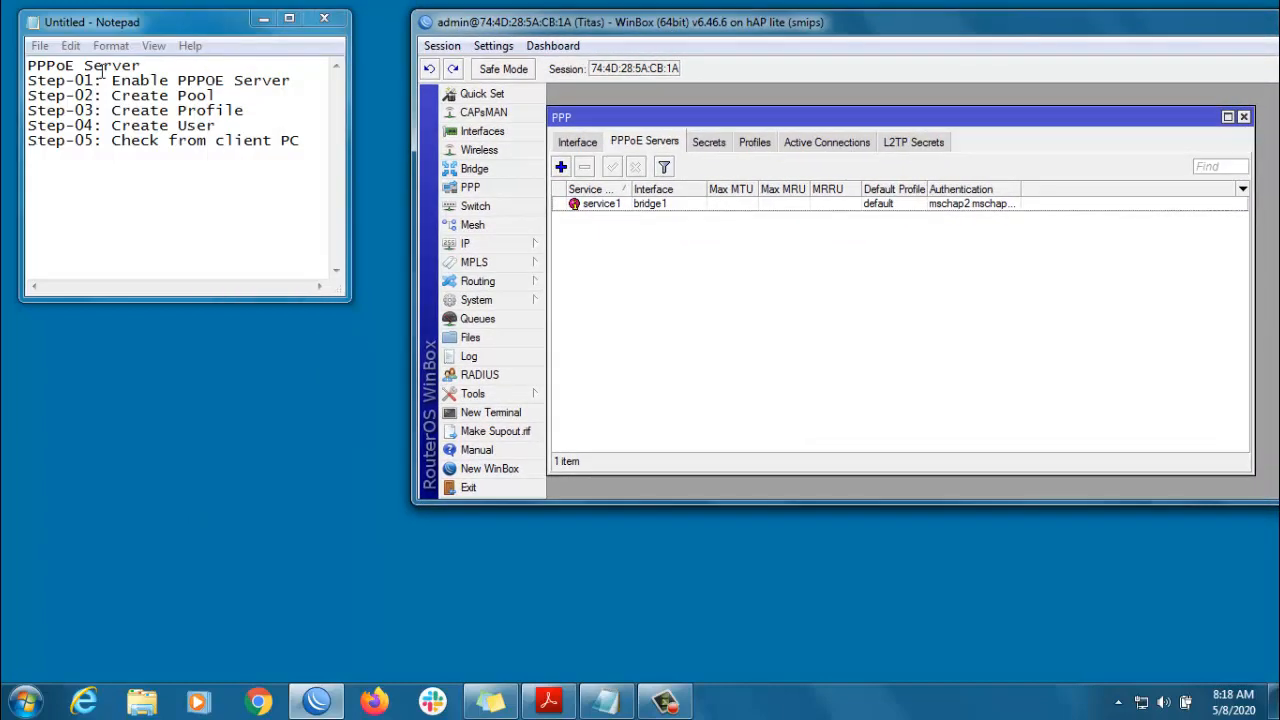
- Add IP pool PPPOE_Users with addresses 192.168.100.100-192.168.100.150
click(481, 242)
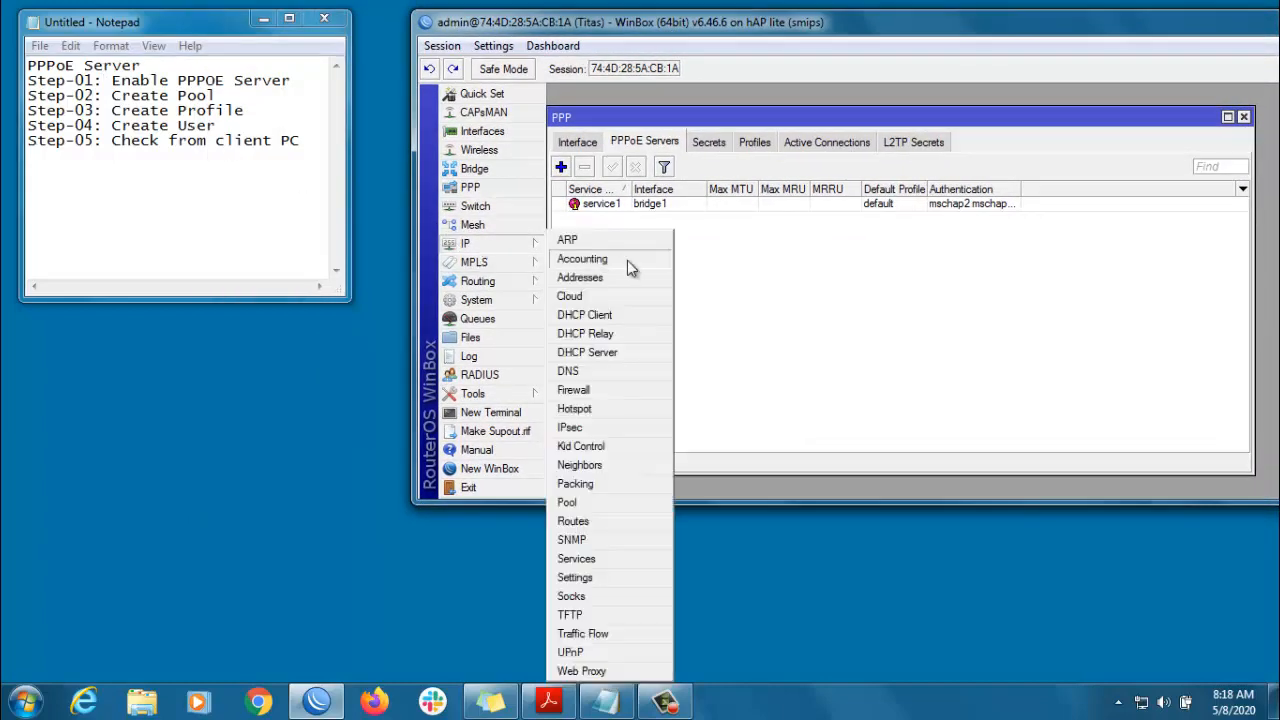
click(575, 502)
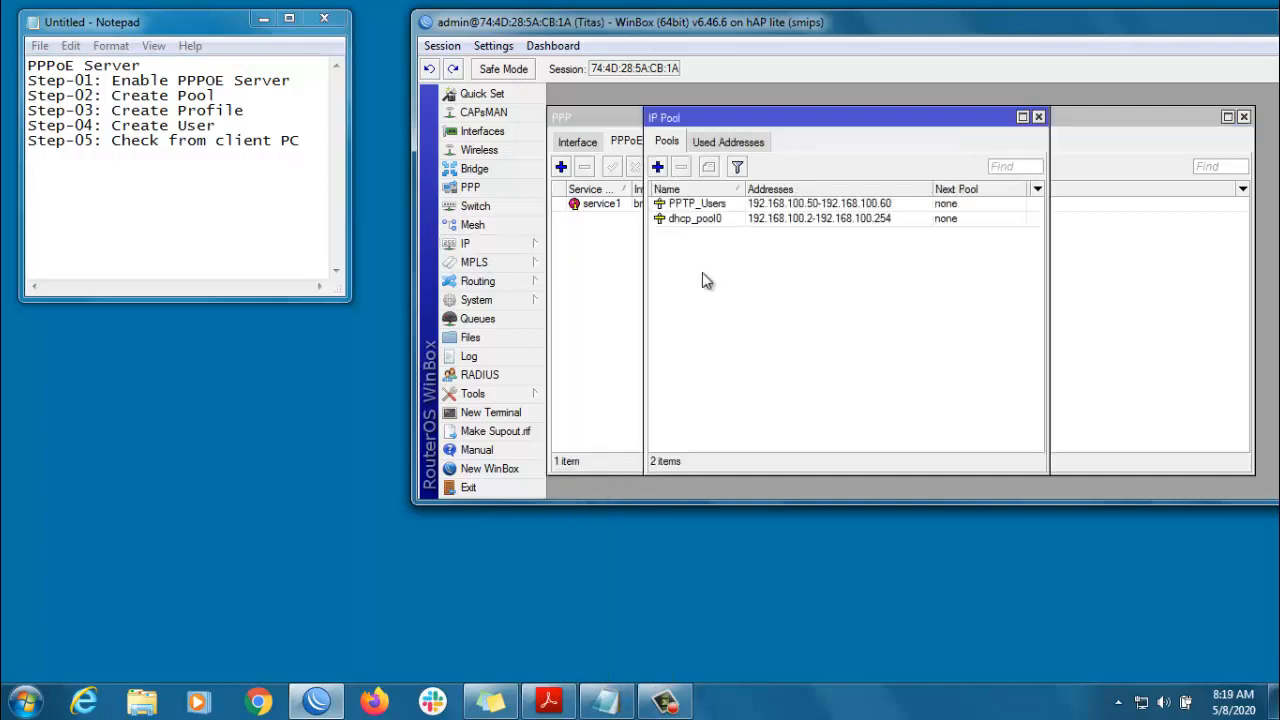
click(657, 167)
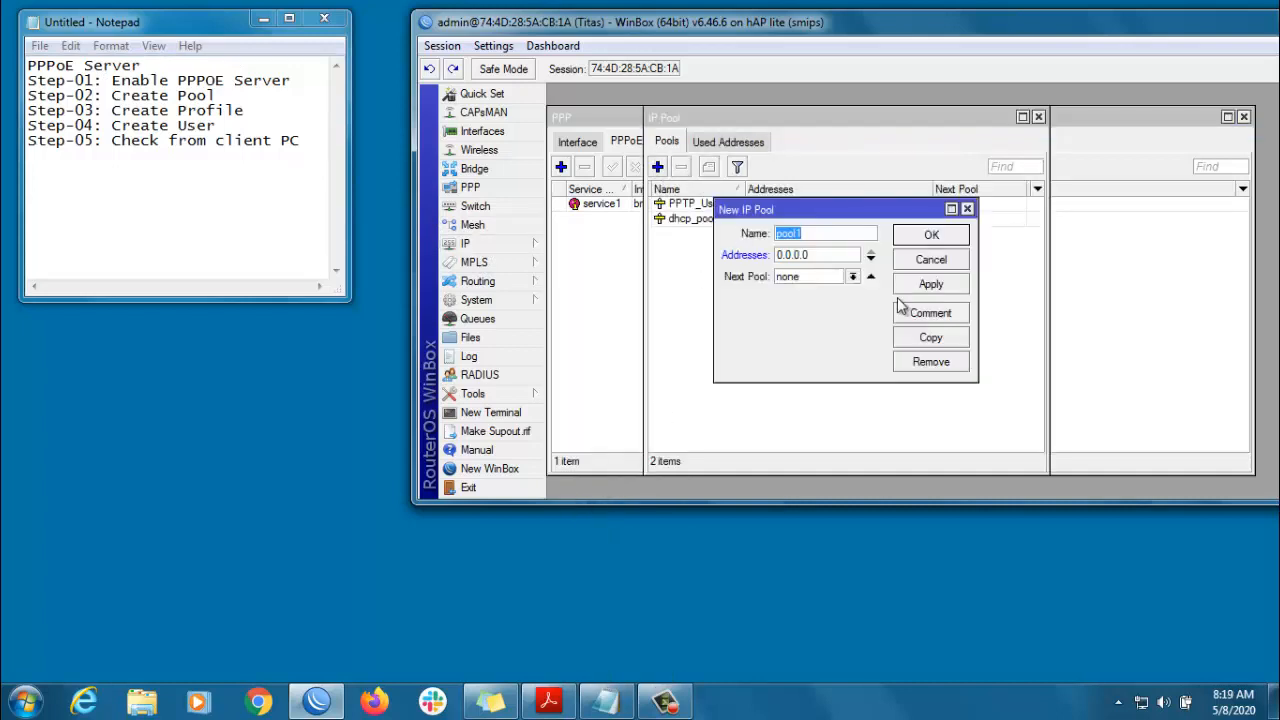
text(PPPOE_Users)
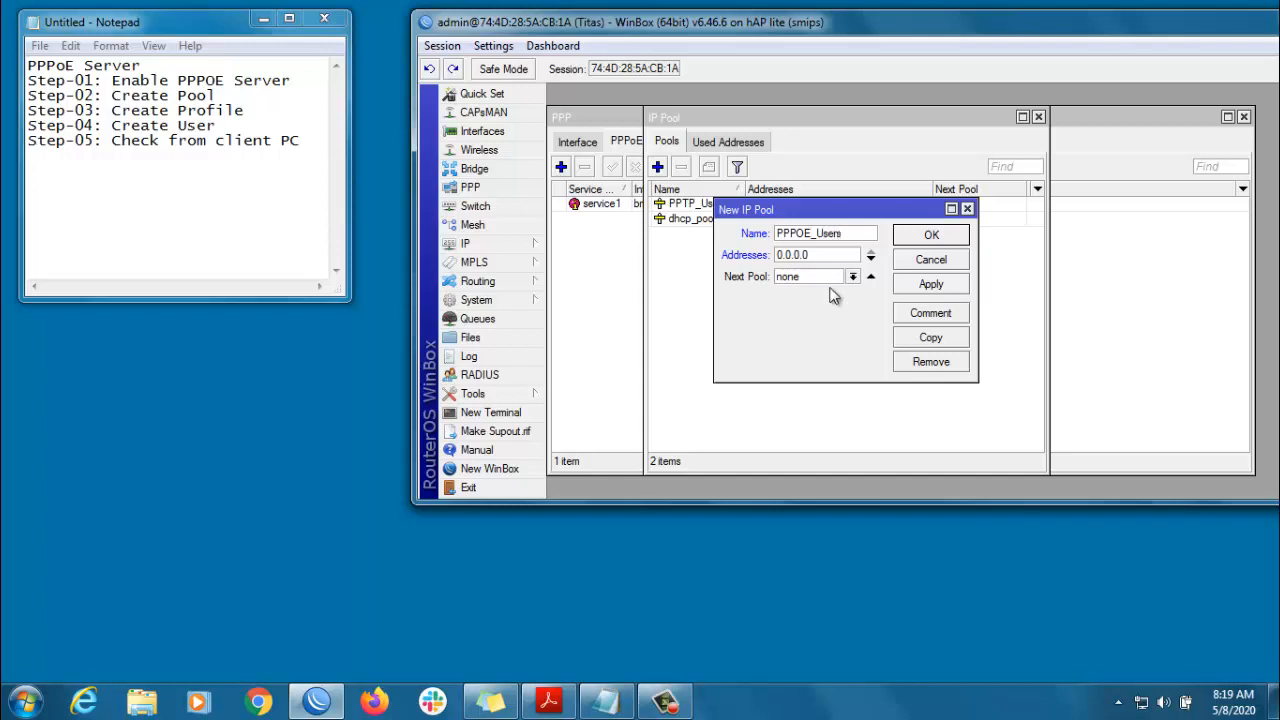
key(Tab)
text(192.168.100.100-)
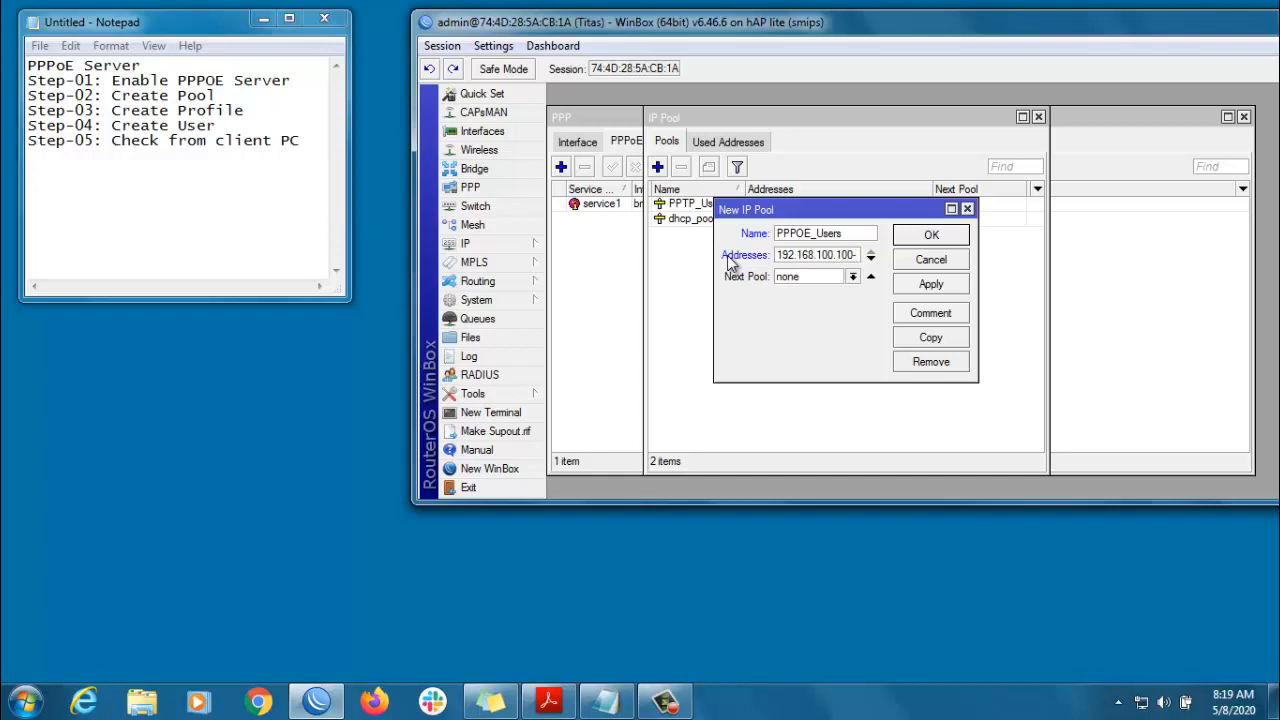
text(192.168.100.150)
click(918, 283)
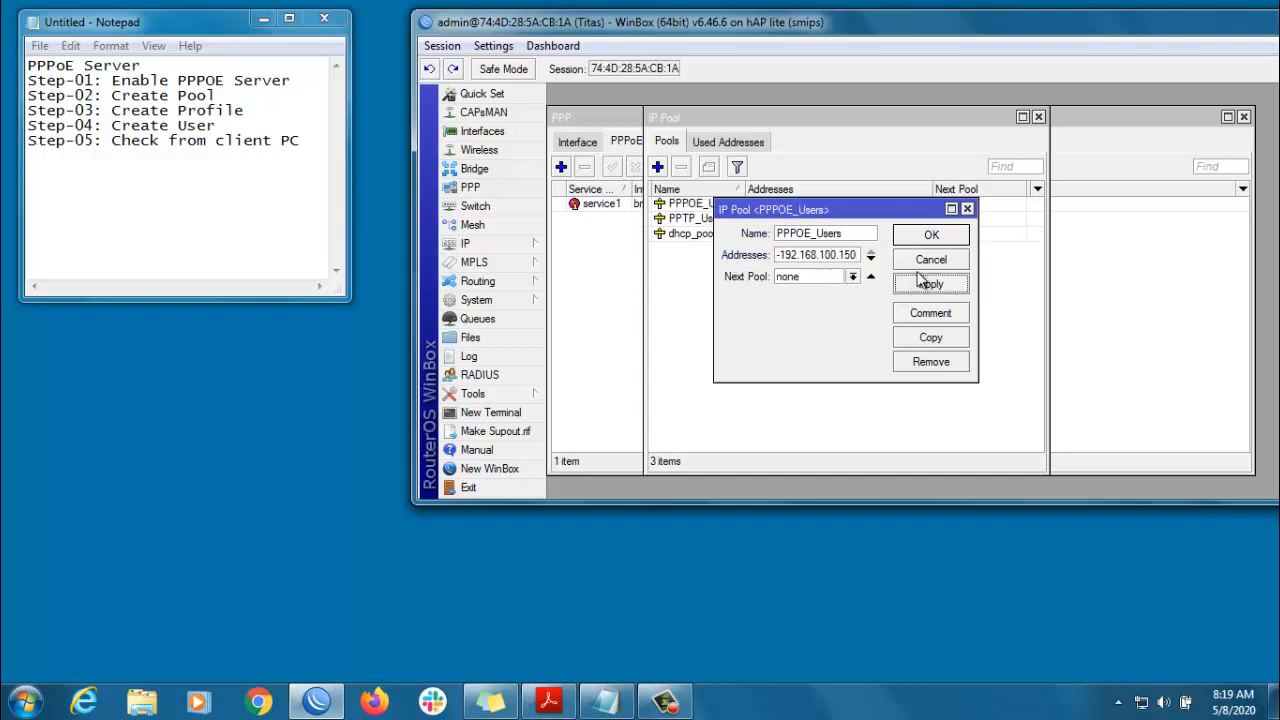
click(930, 238)
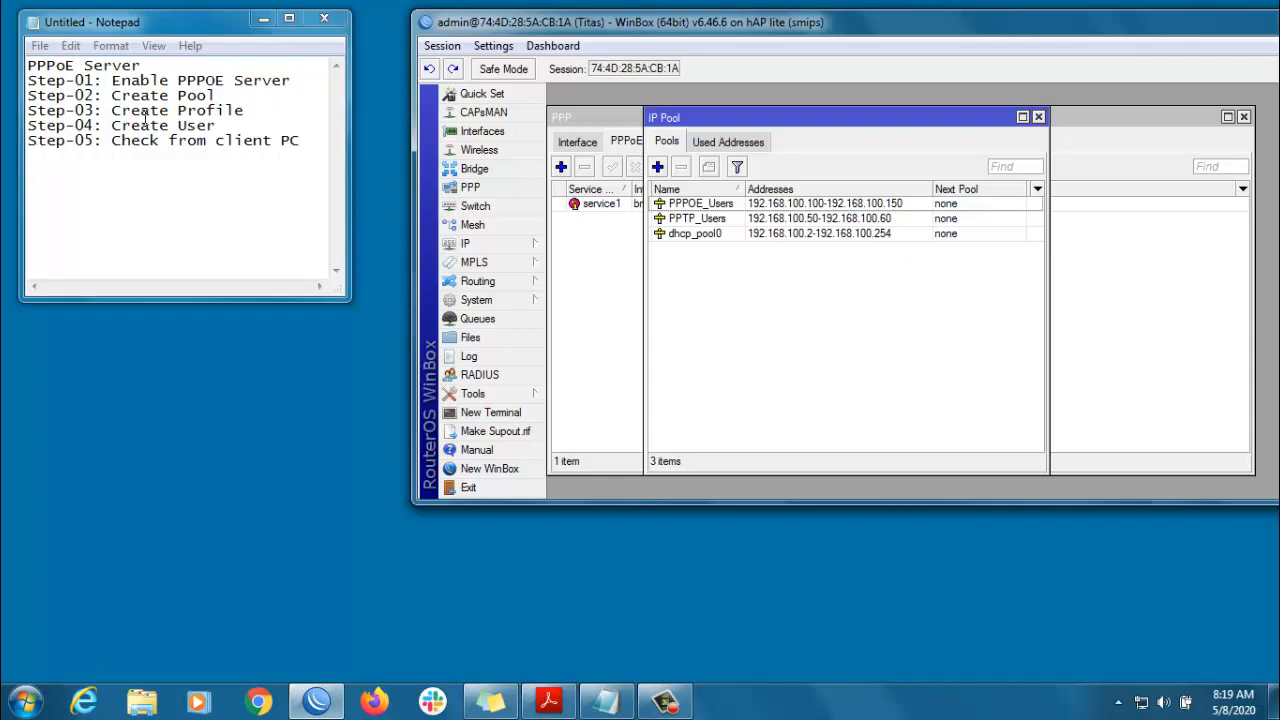
drag(111, 112, 245, 112)
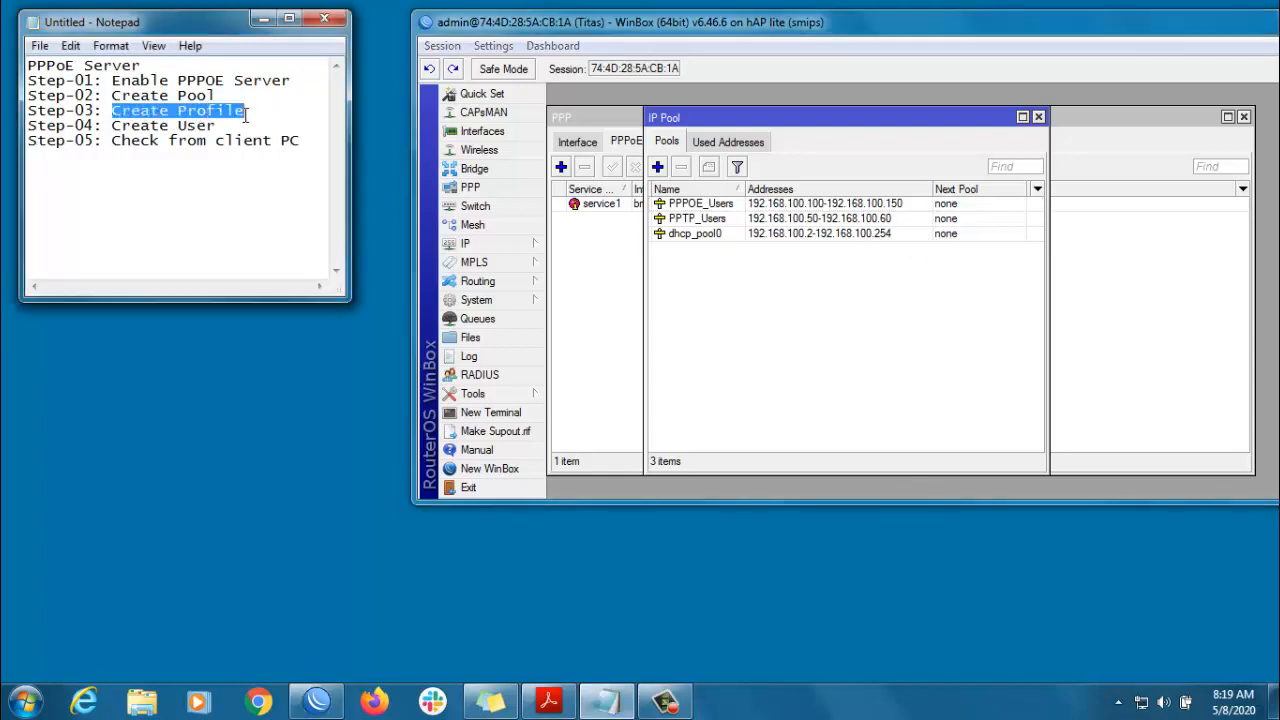
- Start a PPP profile named 2MB with local address 192.168.100.1 and remote pool PPPOE_Users
click(470, 187)
click(755, 142)
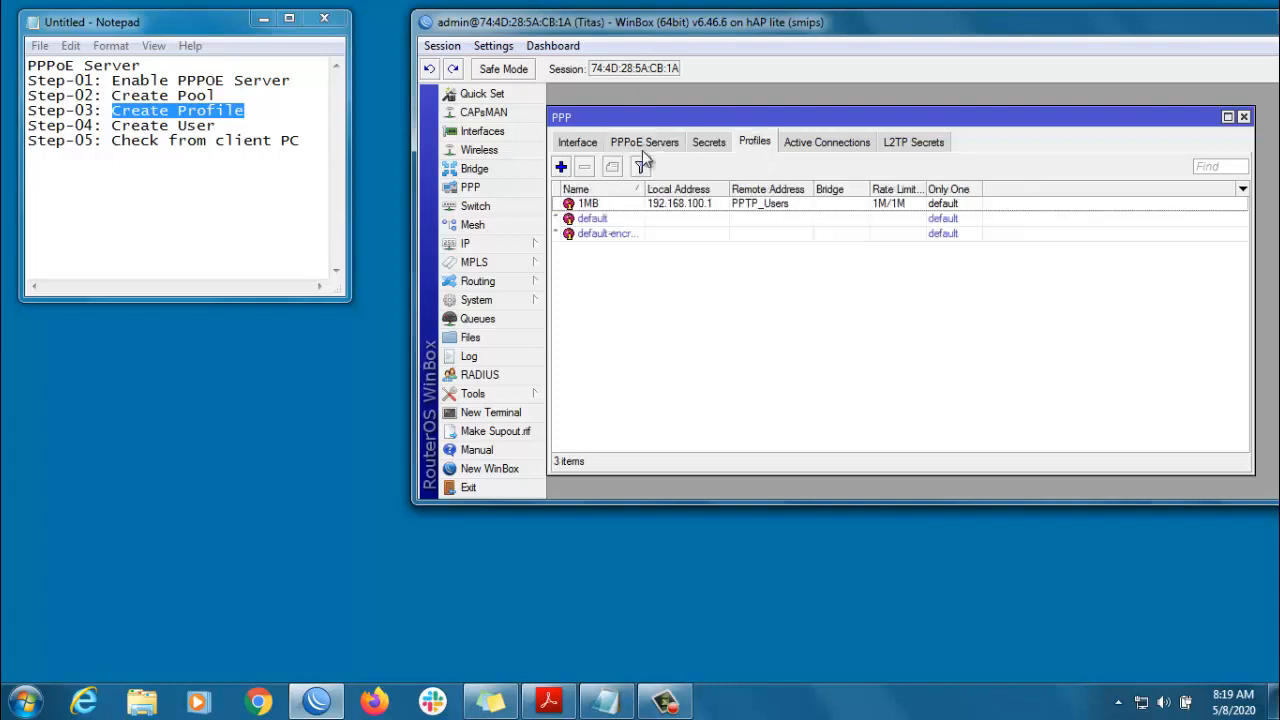
click(561, 167)
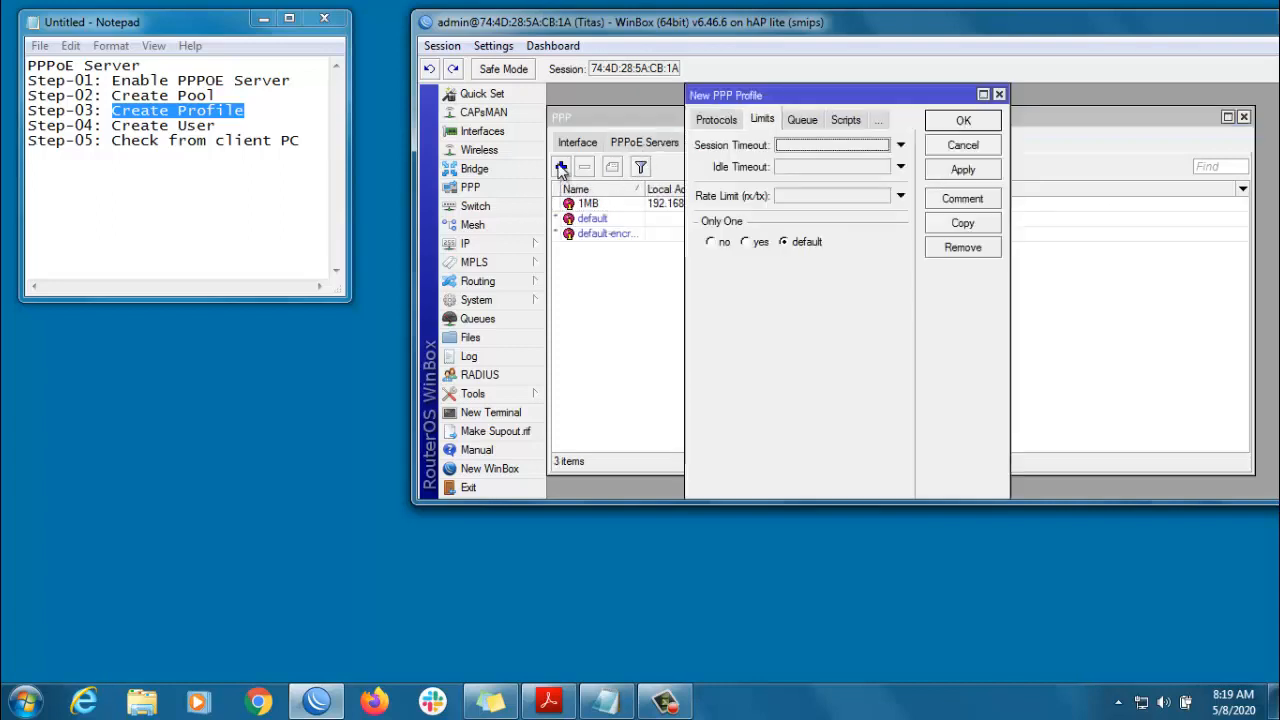
click(707, 120)
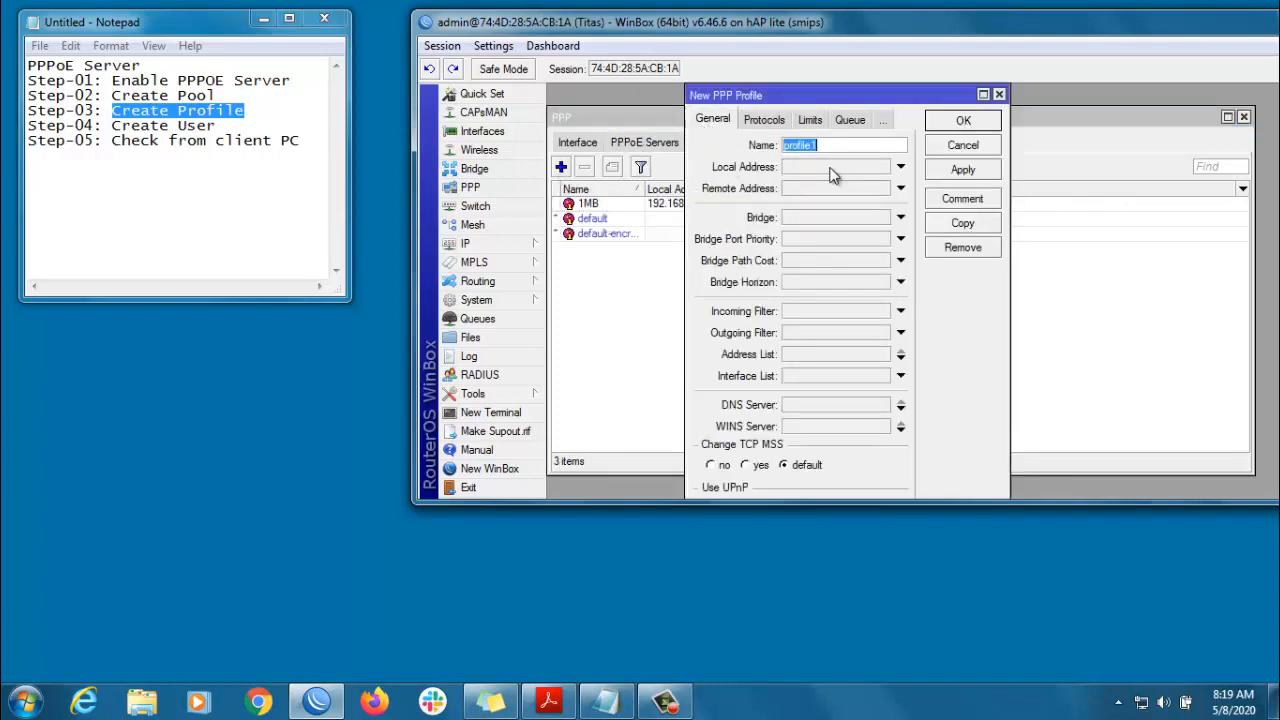
text(2MB)
click(830, 172)
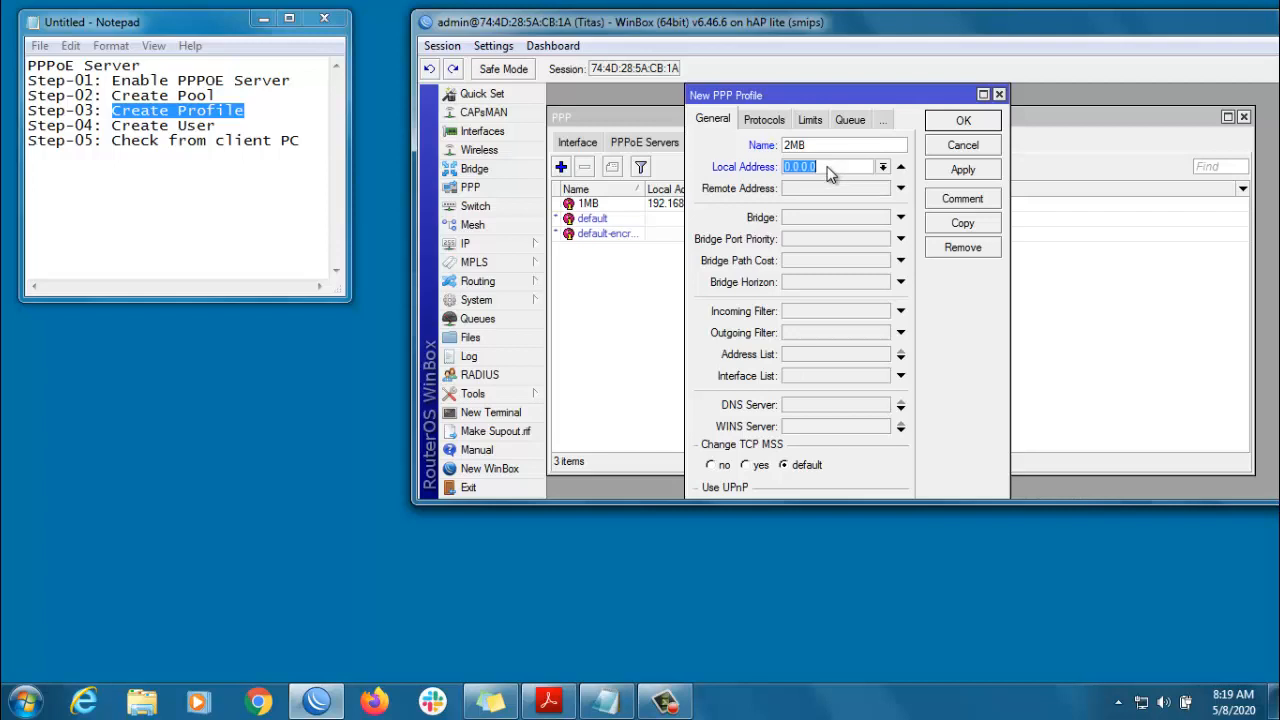
text(192.168.100.10)
click(826, 186)
click(883, 190)
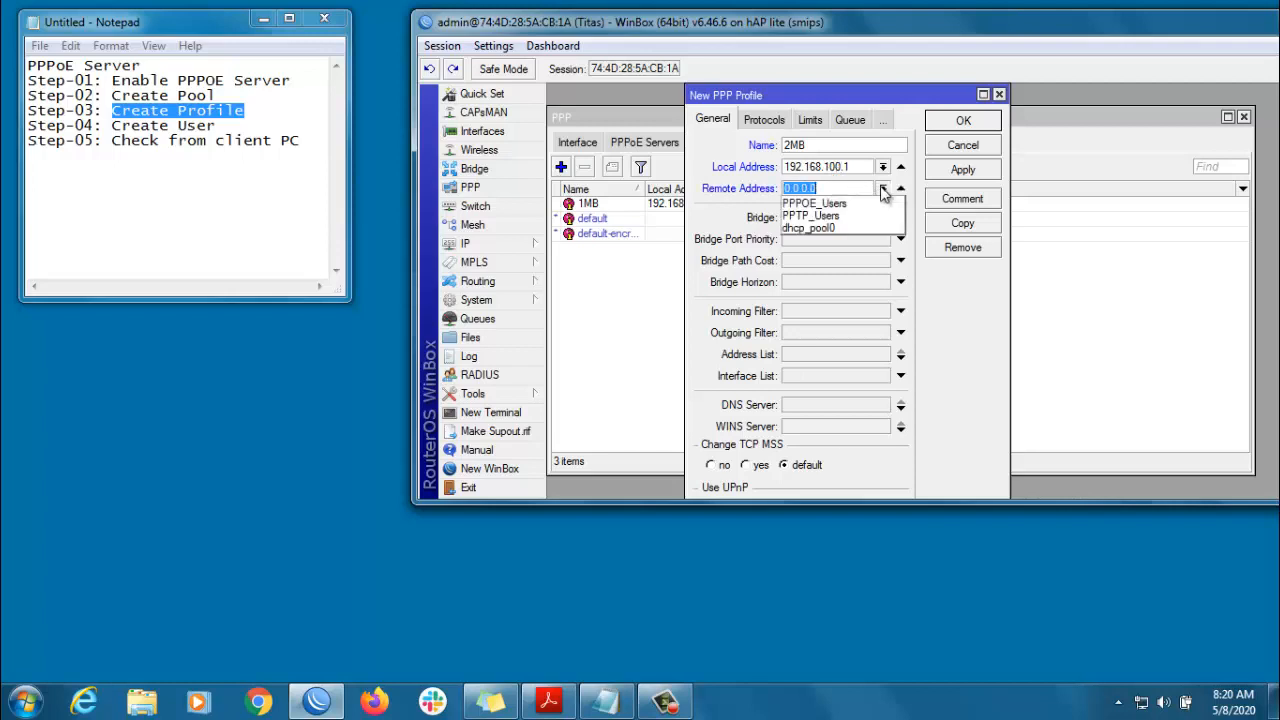
click(849, 205)
- Give the 2MB profile a 2M/2M rate limit and save it
click(811, 120)
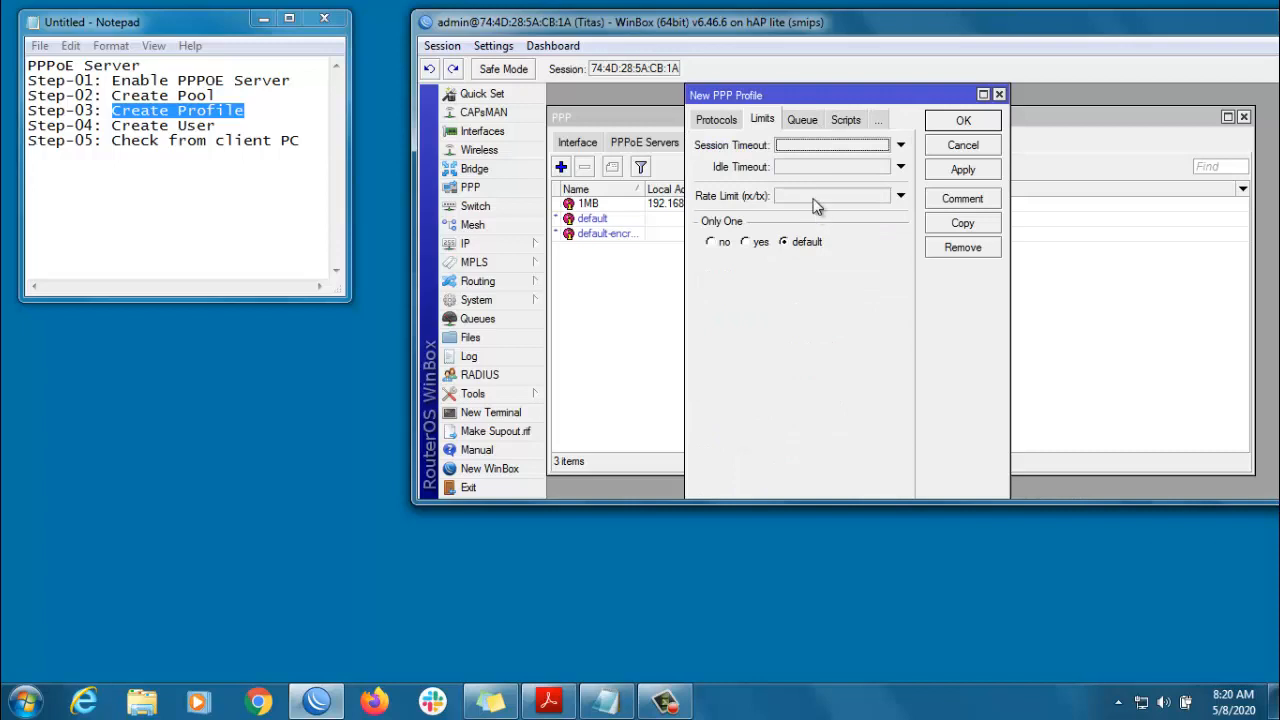
click(814, 198)
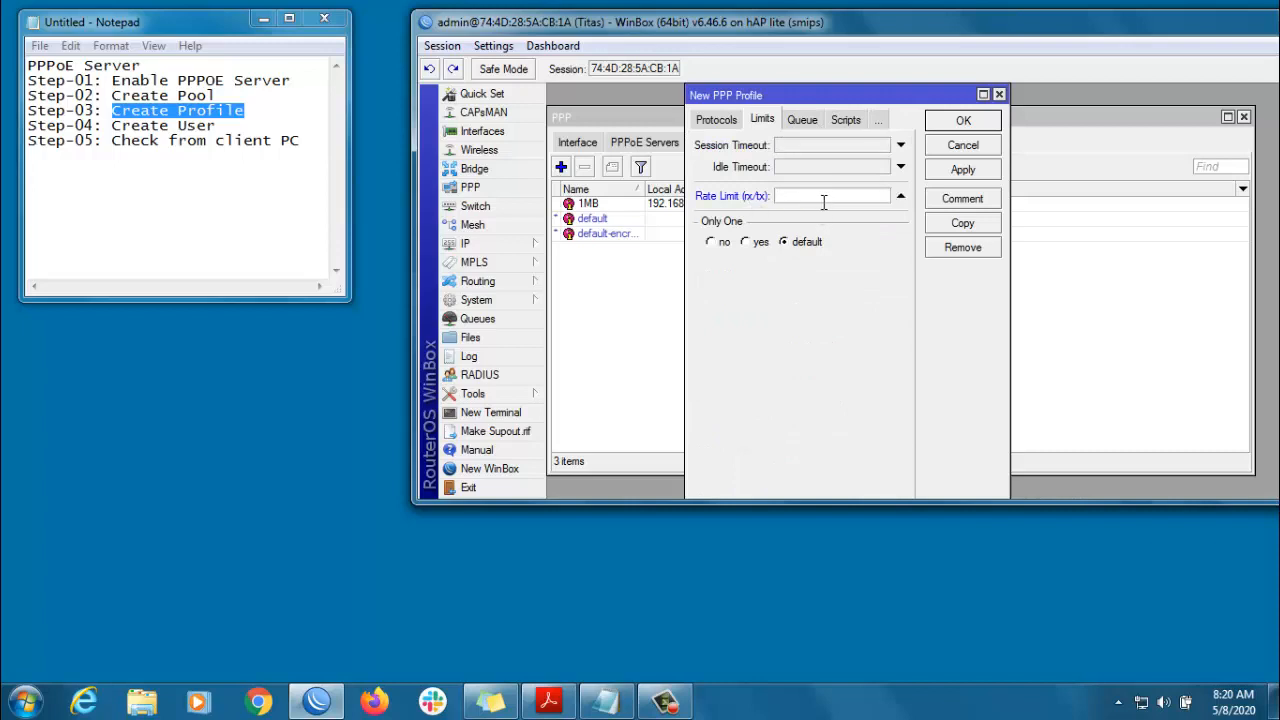
text(2M/2M)
click(970, 172)
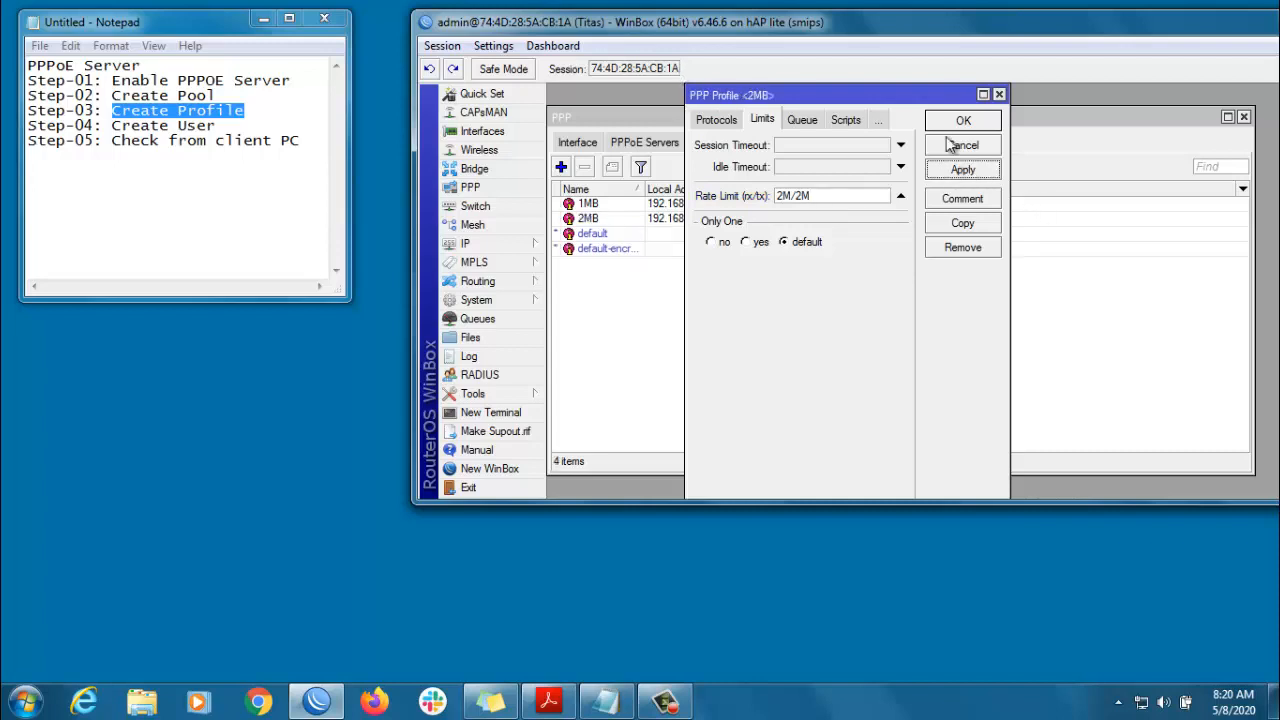
click(952, 122)
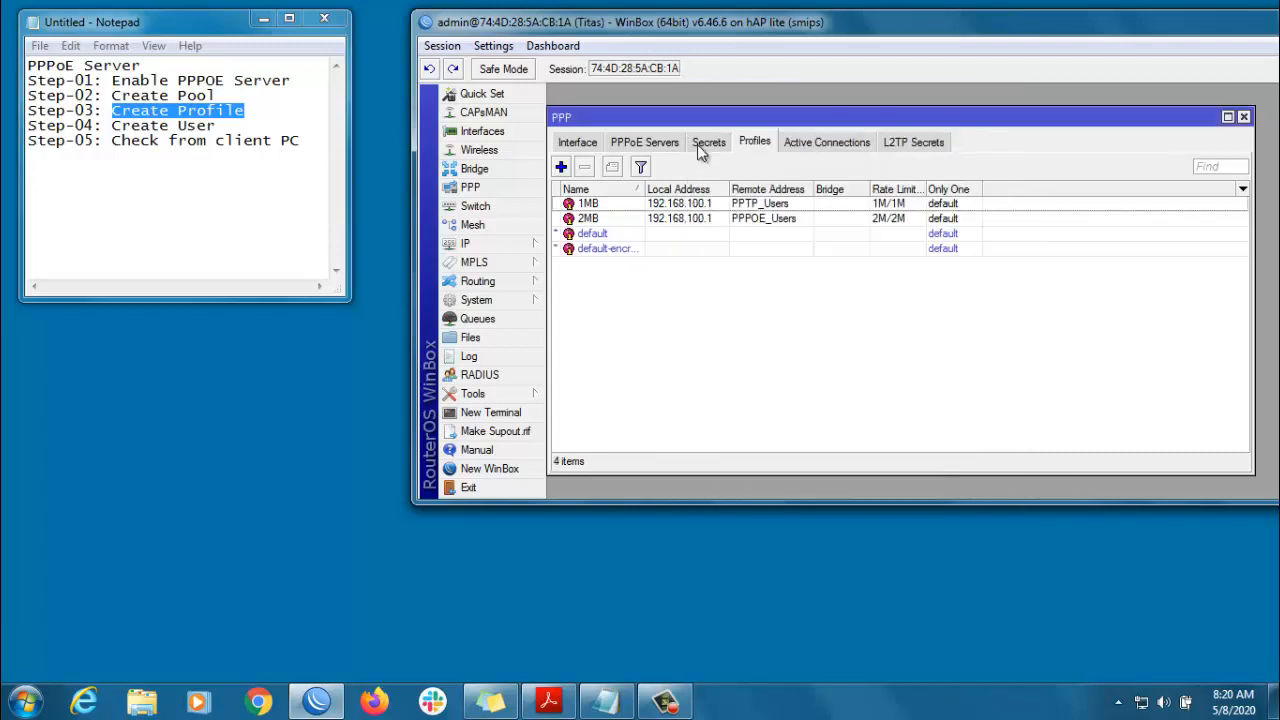
- Add a PPP secret with the user's name and password, service pppoe and profile 2MB
click(709, 143)
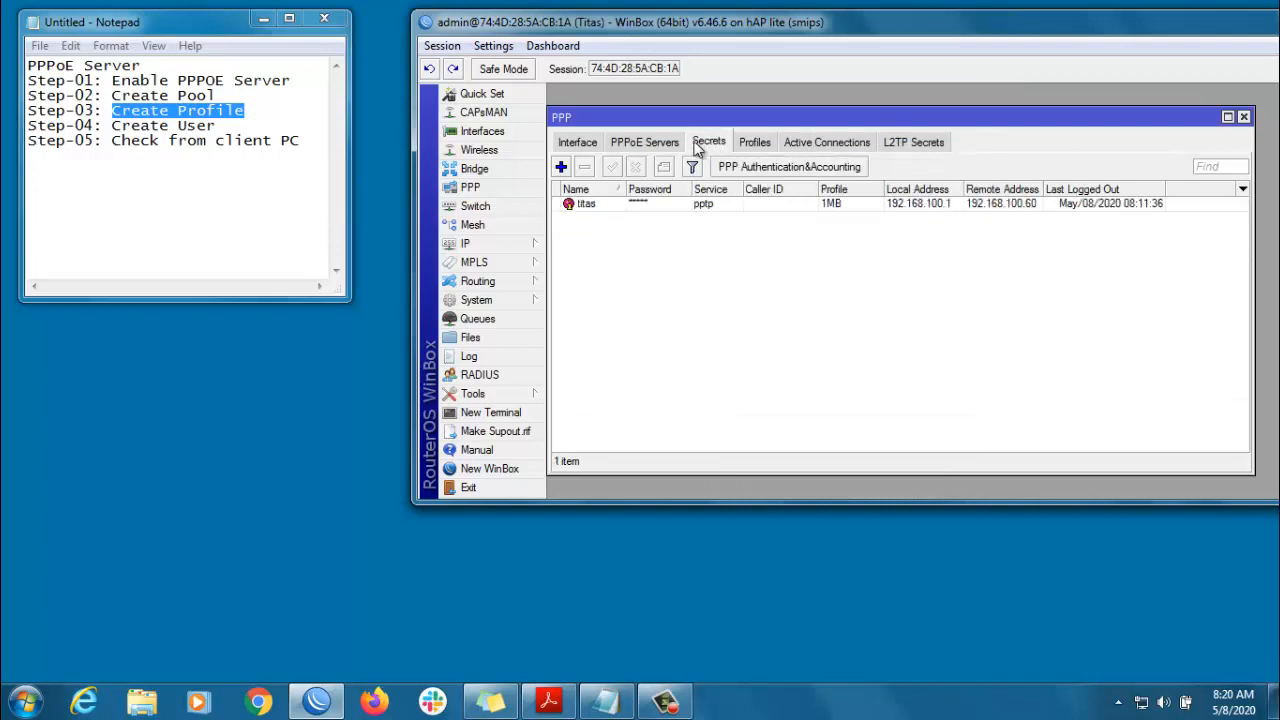
click(561, 167)
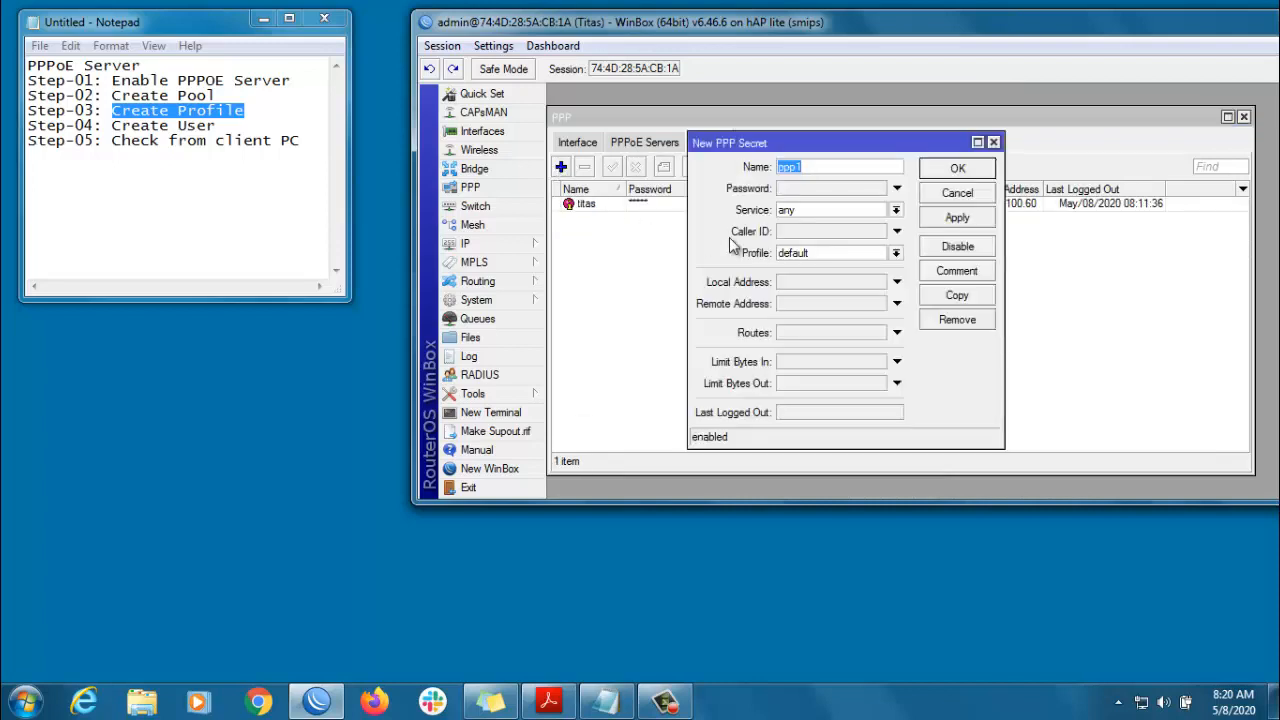
text(jony)
key(Tab)
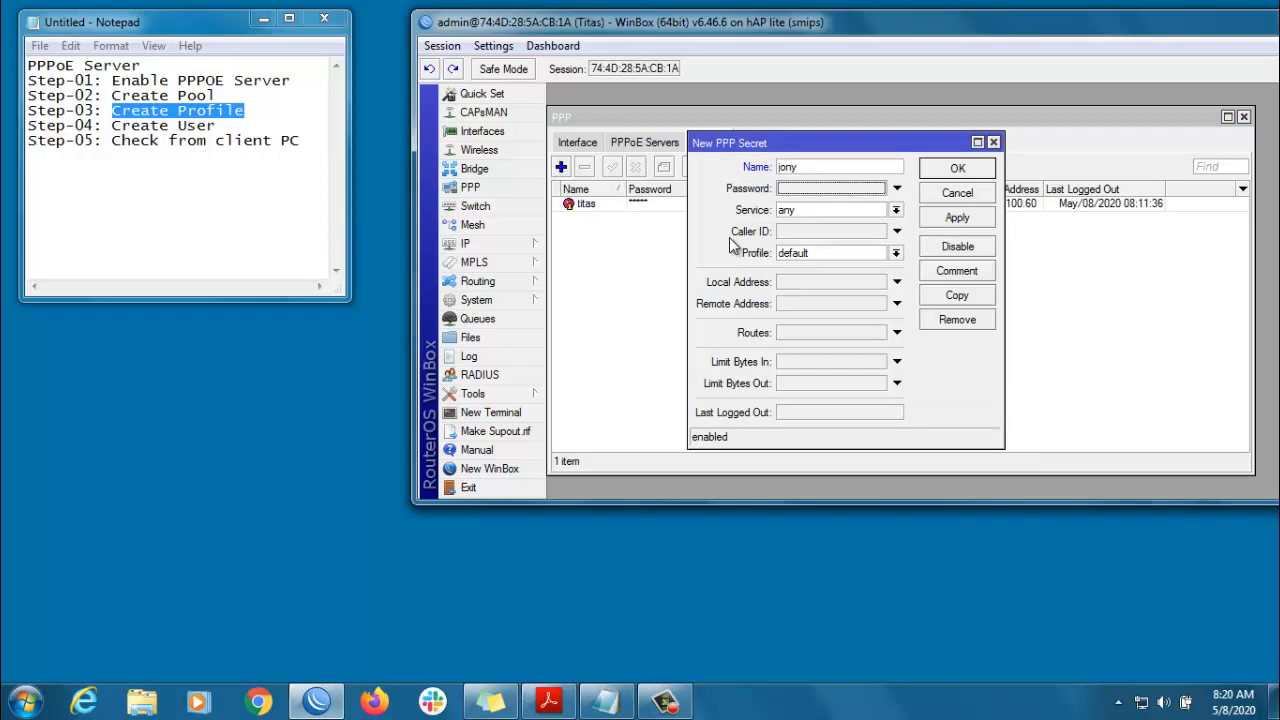
text(******)
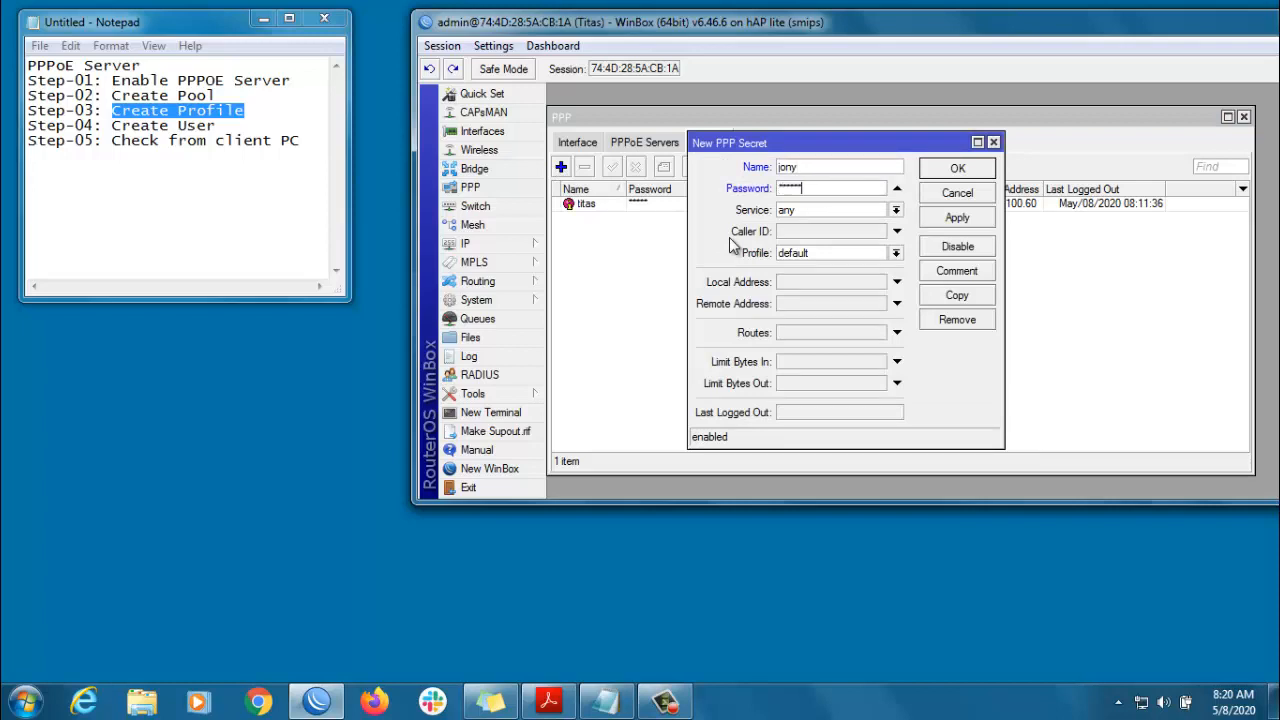
click(817, 212)
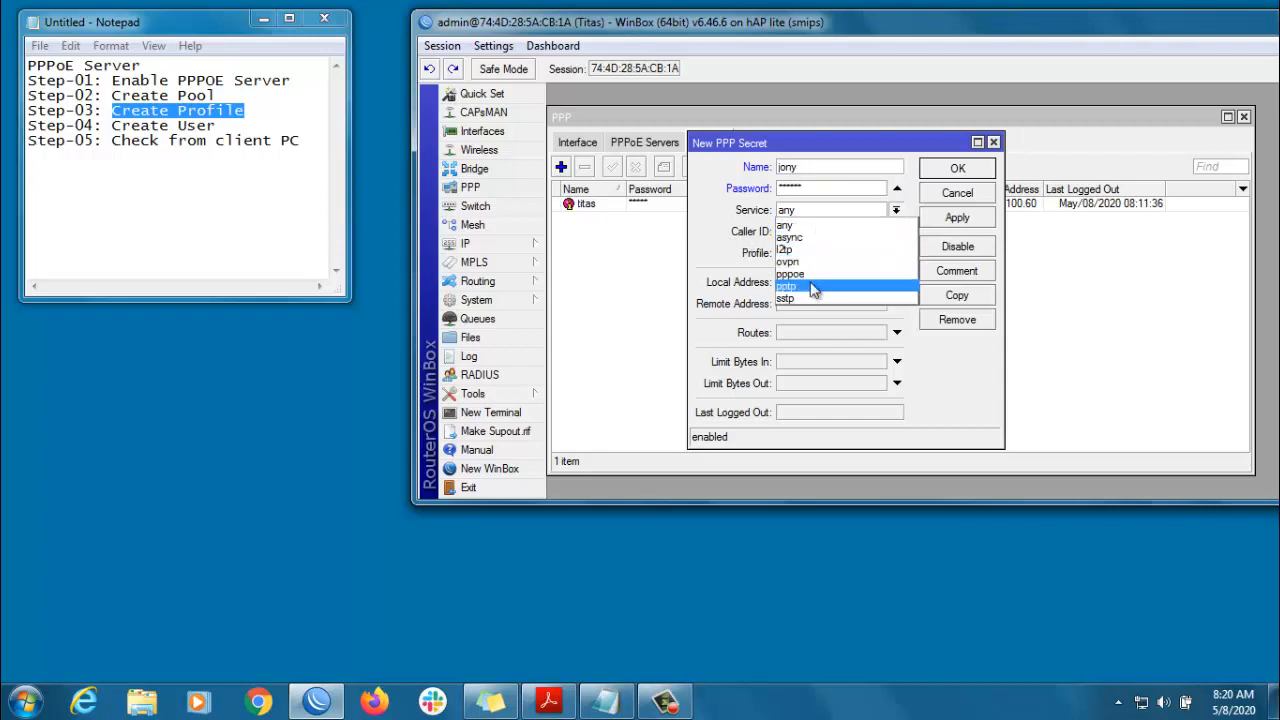
click(814, 284)
click(822, 255)
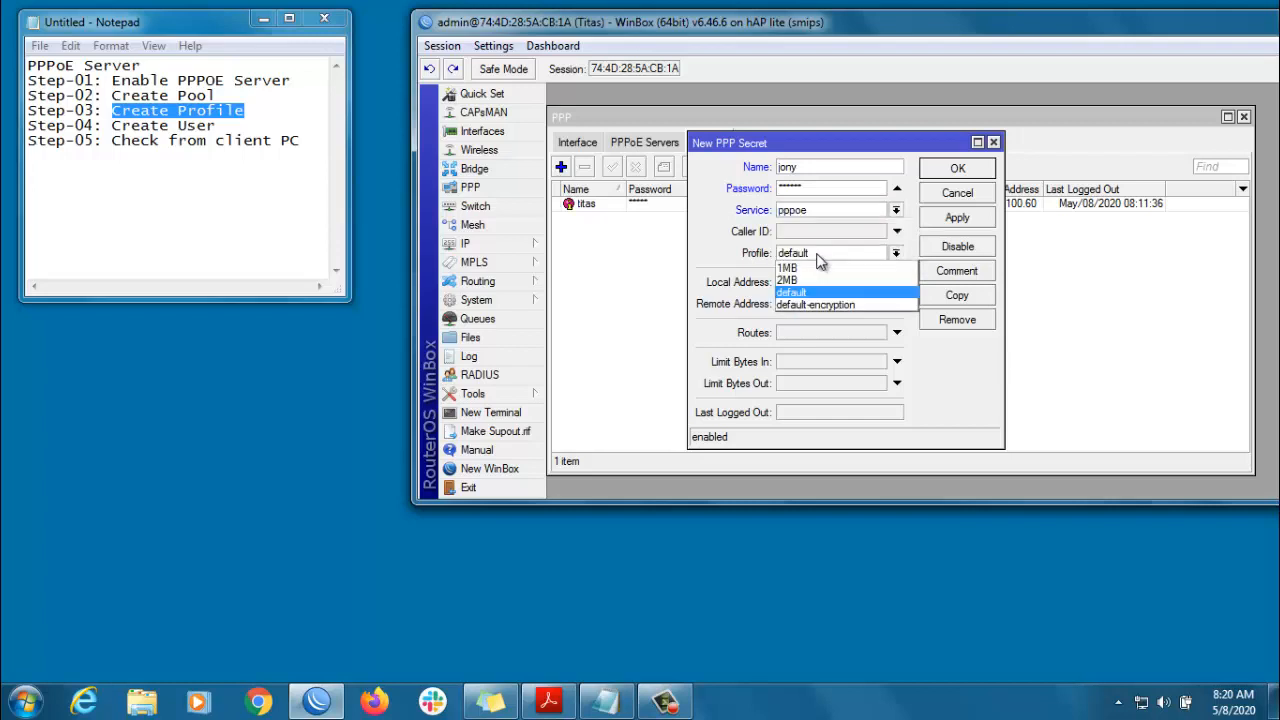
click(801, 281)
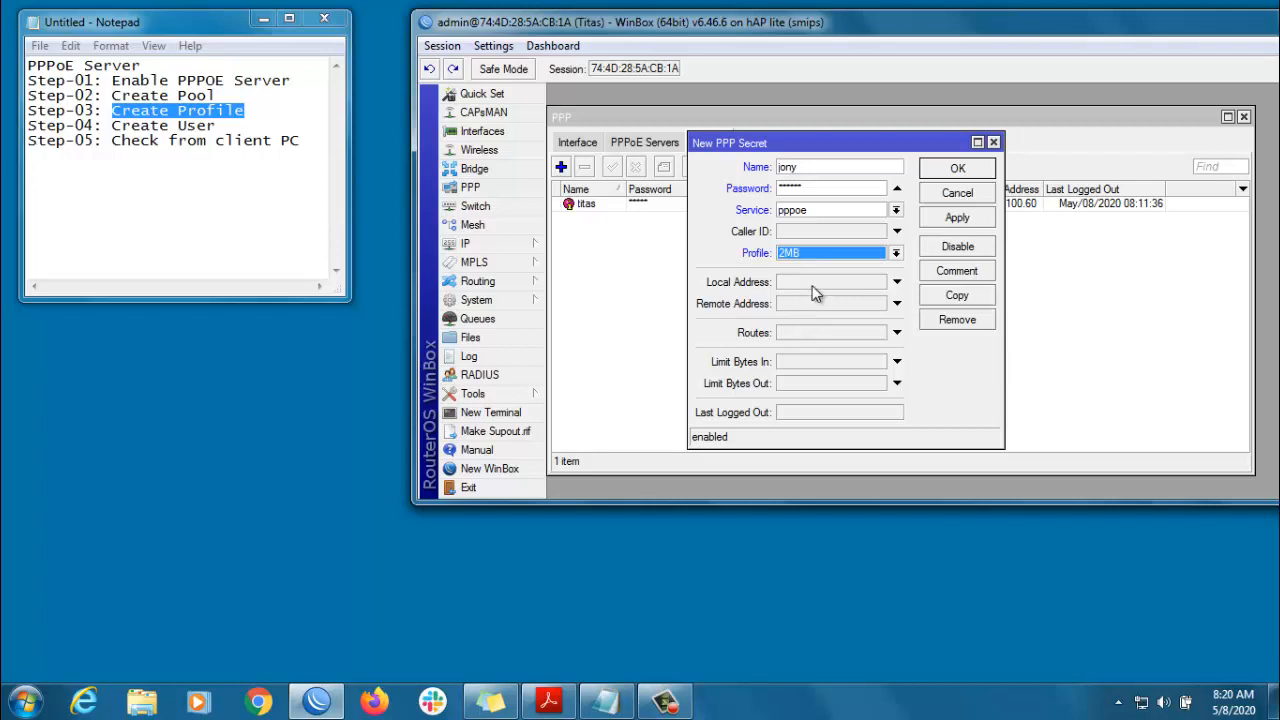
- Set the secret's local address 192.168.100.1 and remote address 192.168.100.100, then save it
click(811, 285)
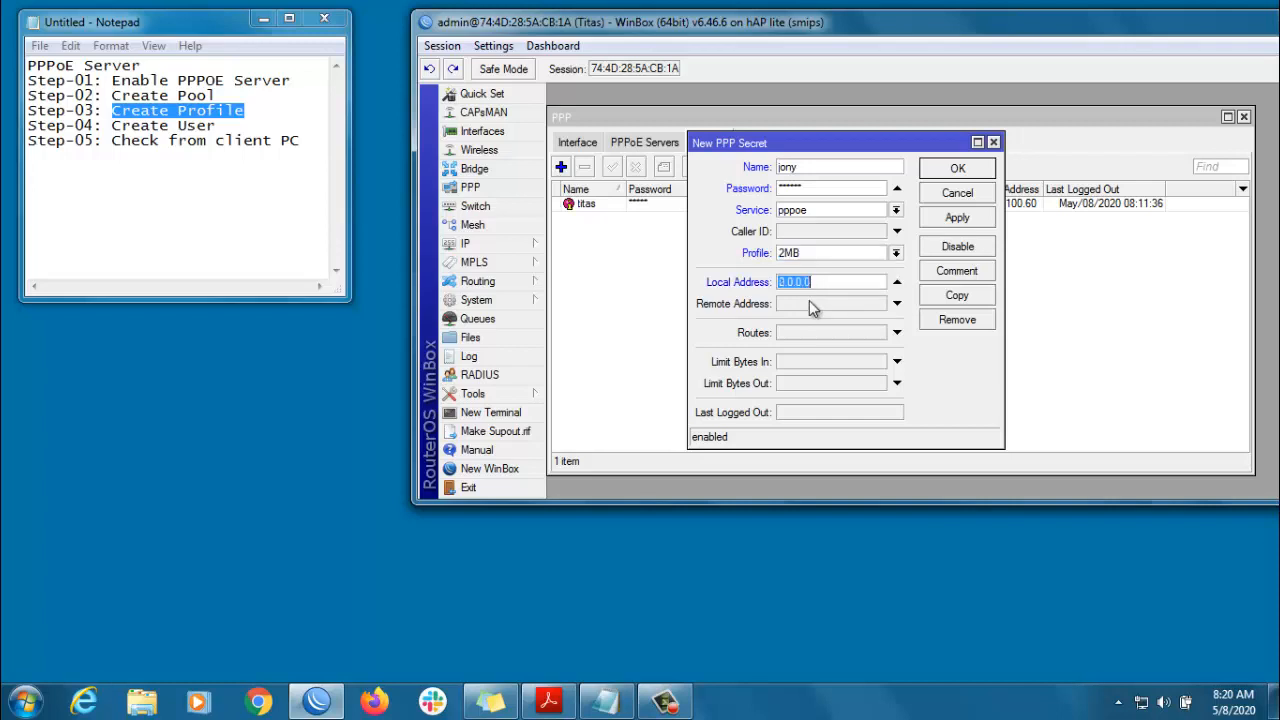
click(809, 302)
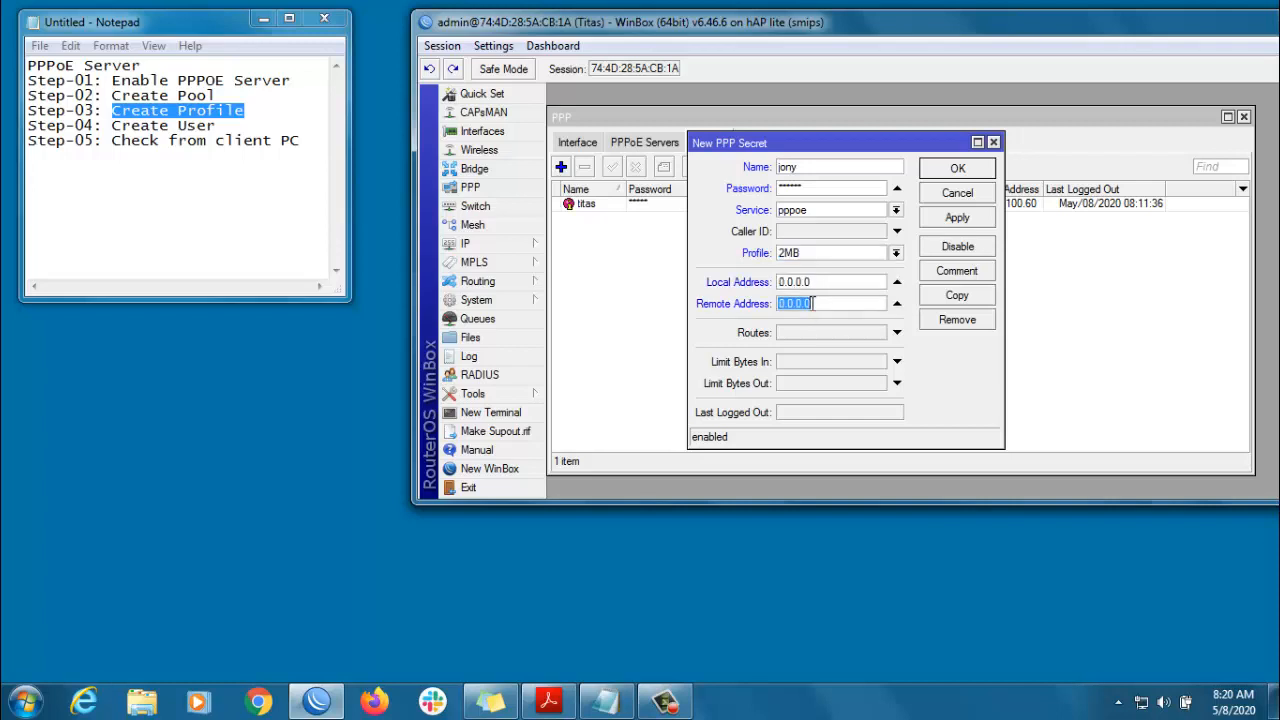
text(192.168.100100)
click(816, 284)
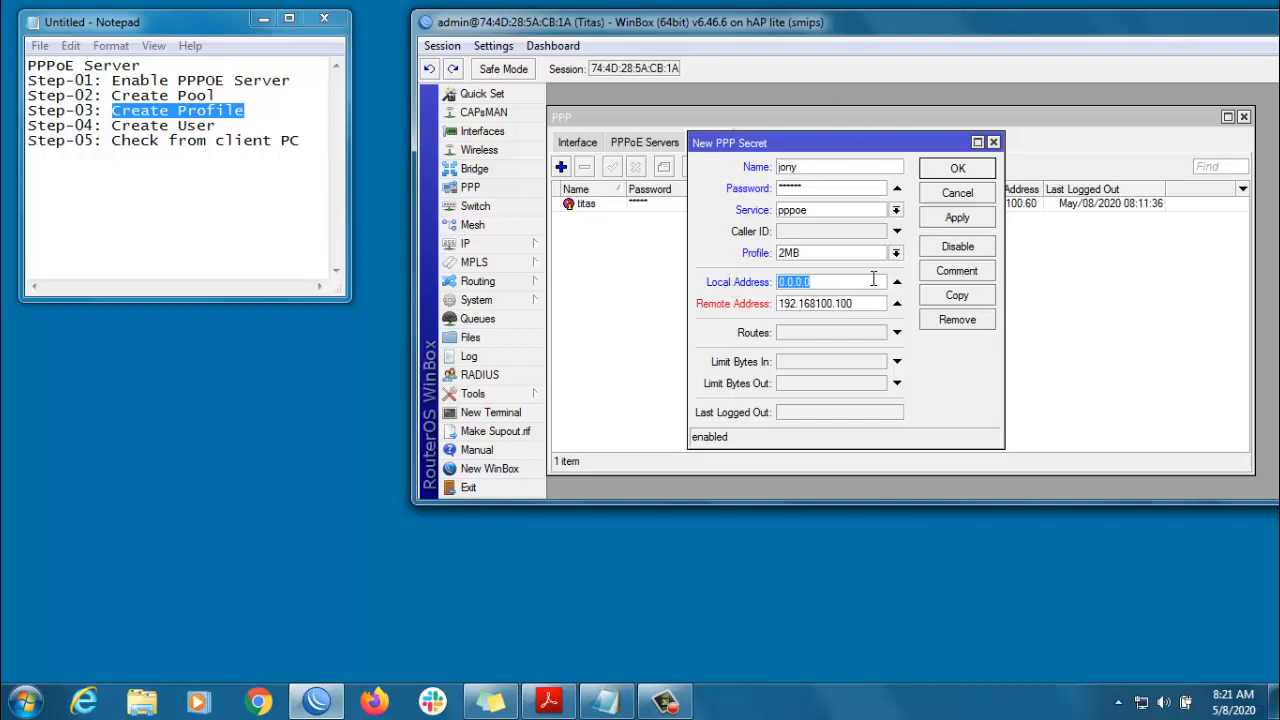
click(815, 304)
text(.)
click(780, 283)
text(19)
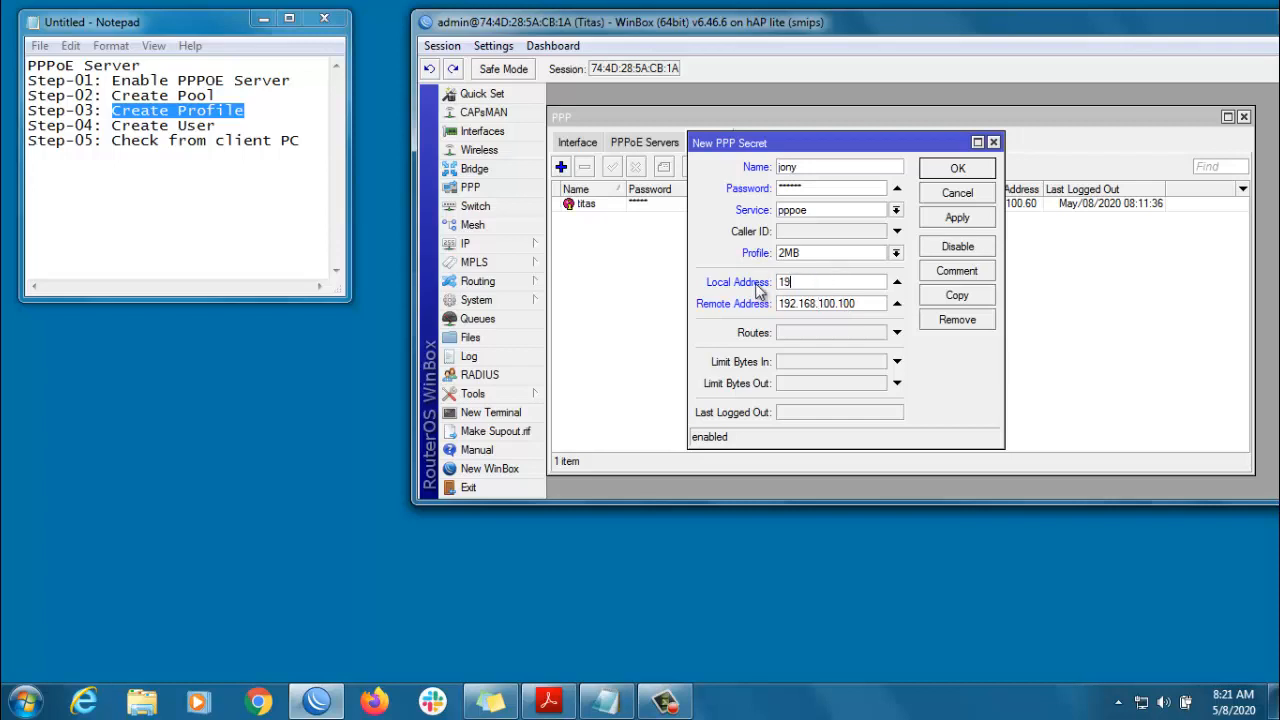
text(2.168.100.1)
click(957, 218)
click(957, 168)
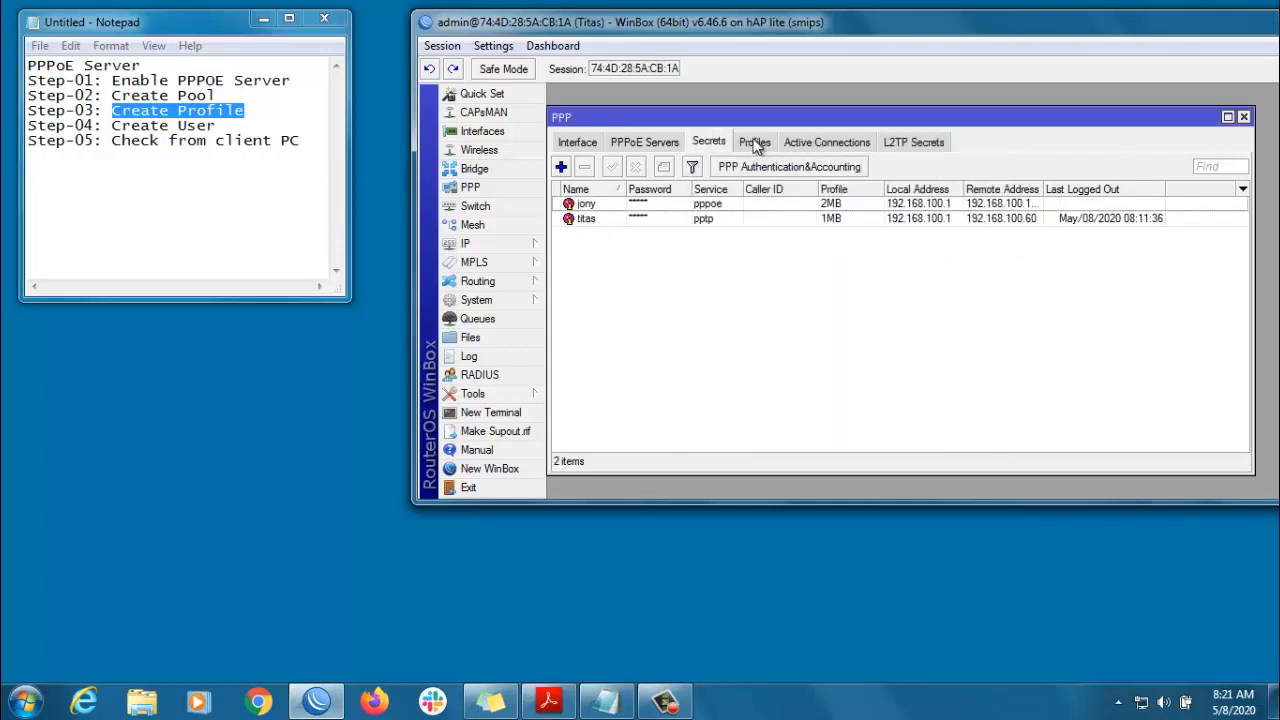
- Add a PPPoE Server Binding interface, pppoe-in1, to the PPP Interface list
click(580, 142)
click(563, 166)
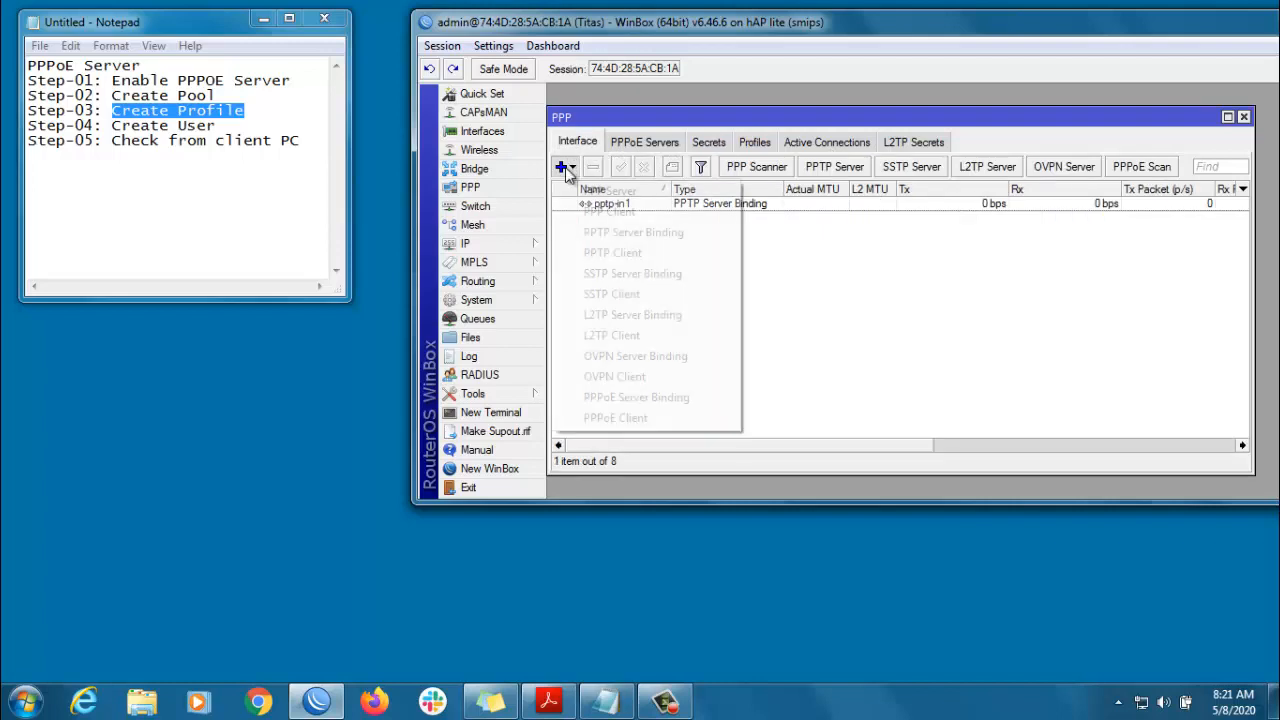
click(600, 399)
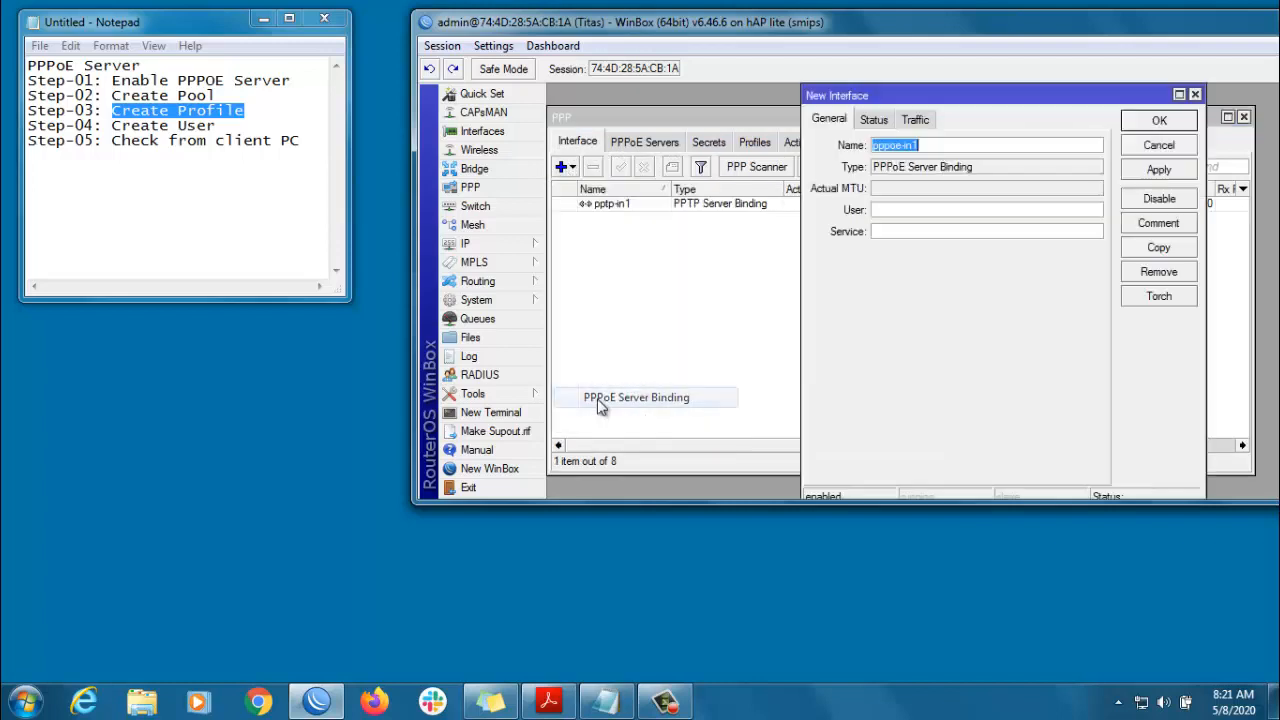
click(1160, 171)
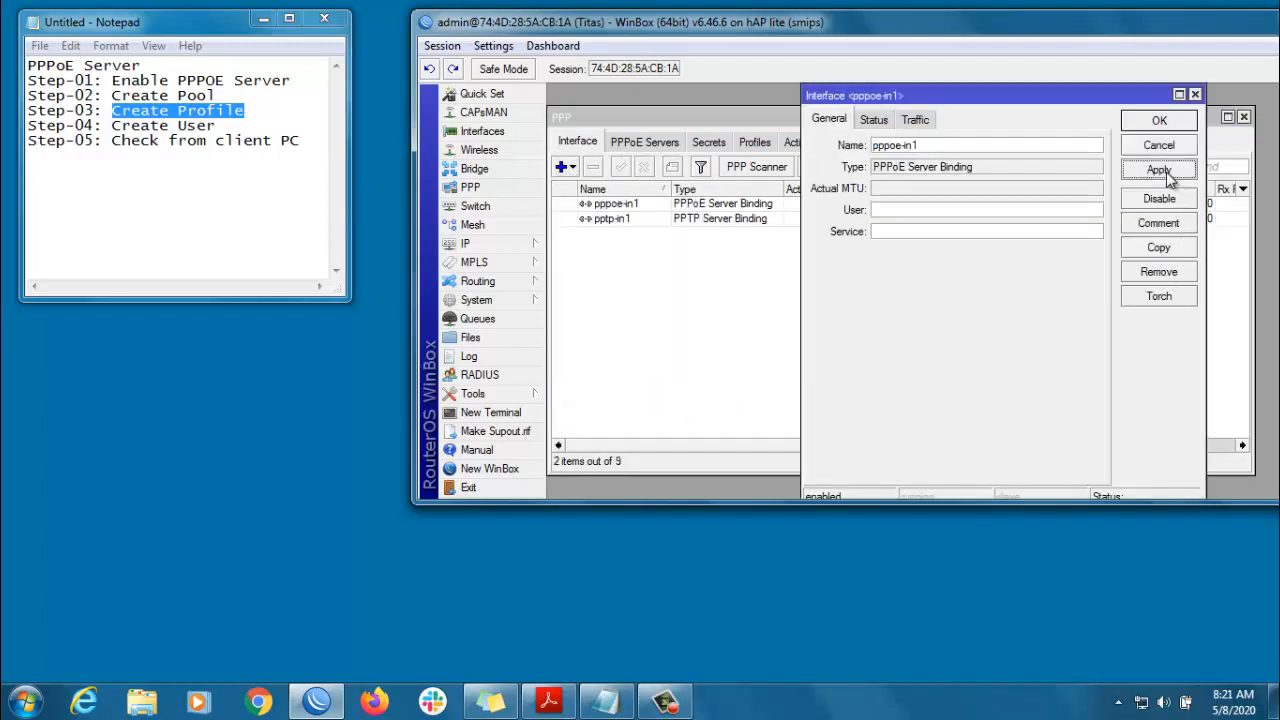
click(1159, 120)
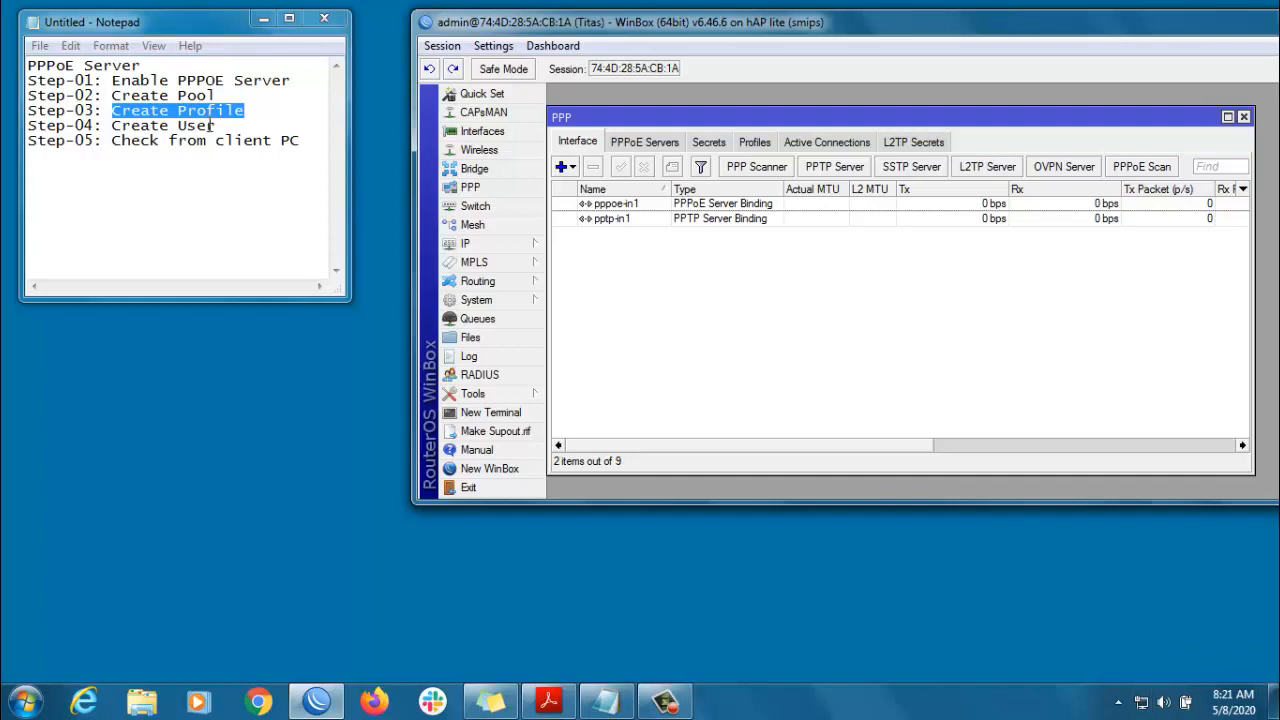
drag(216, 127, 16, 64)
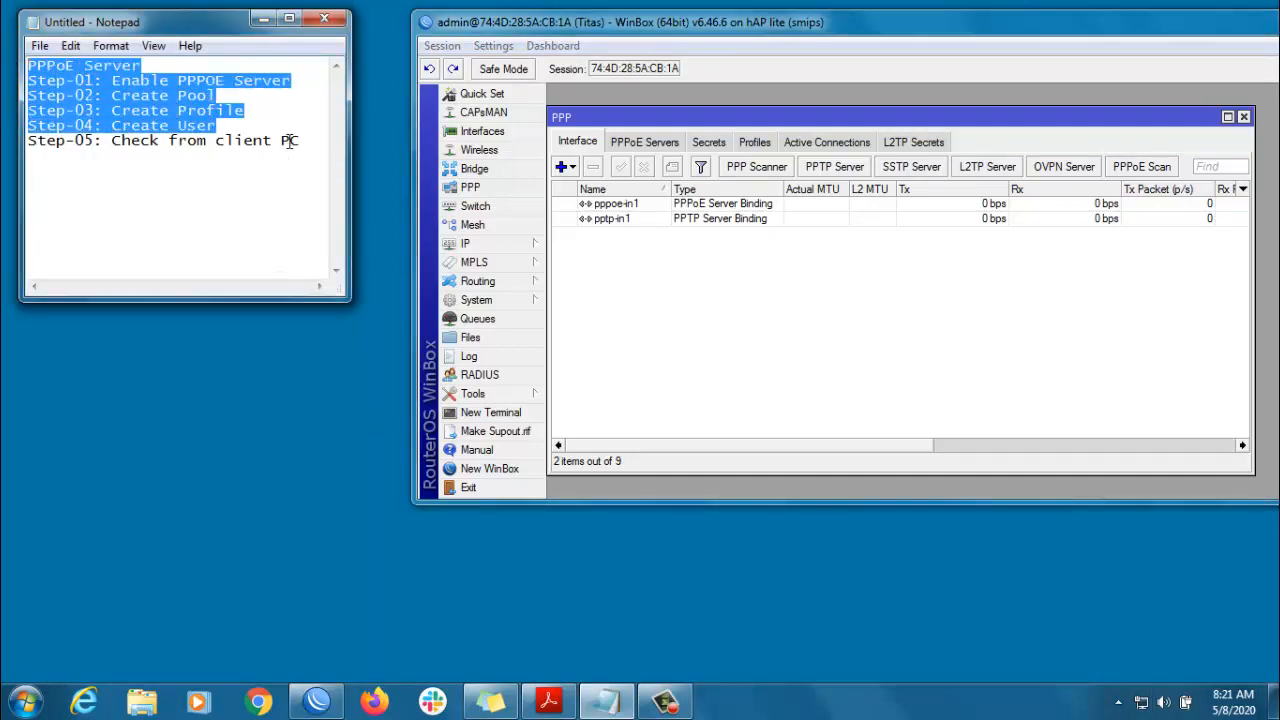
- Open the Network and Sharing Center from the tray and maximize it
right_click(1141, 705)
click(1138, 693)
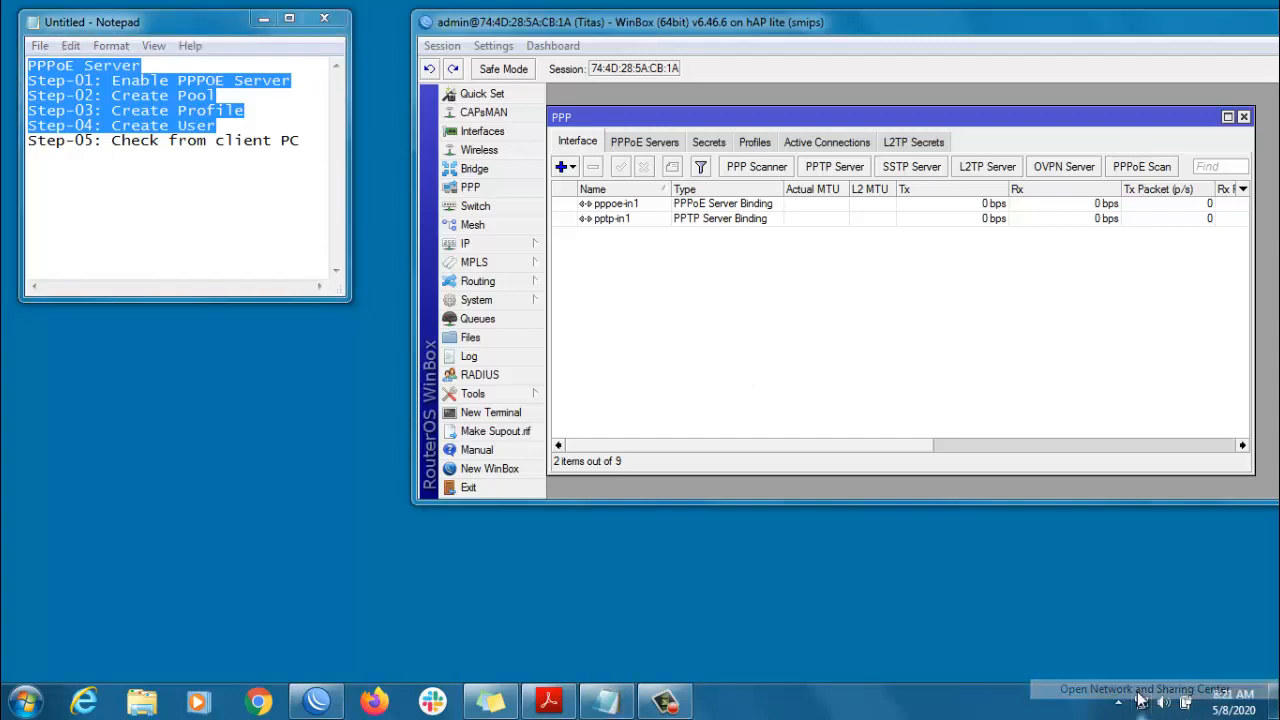
double_click(374, 6)
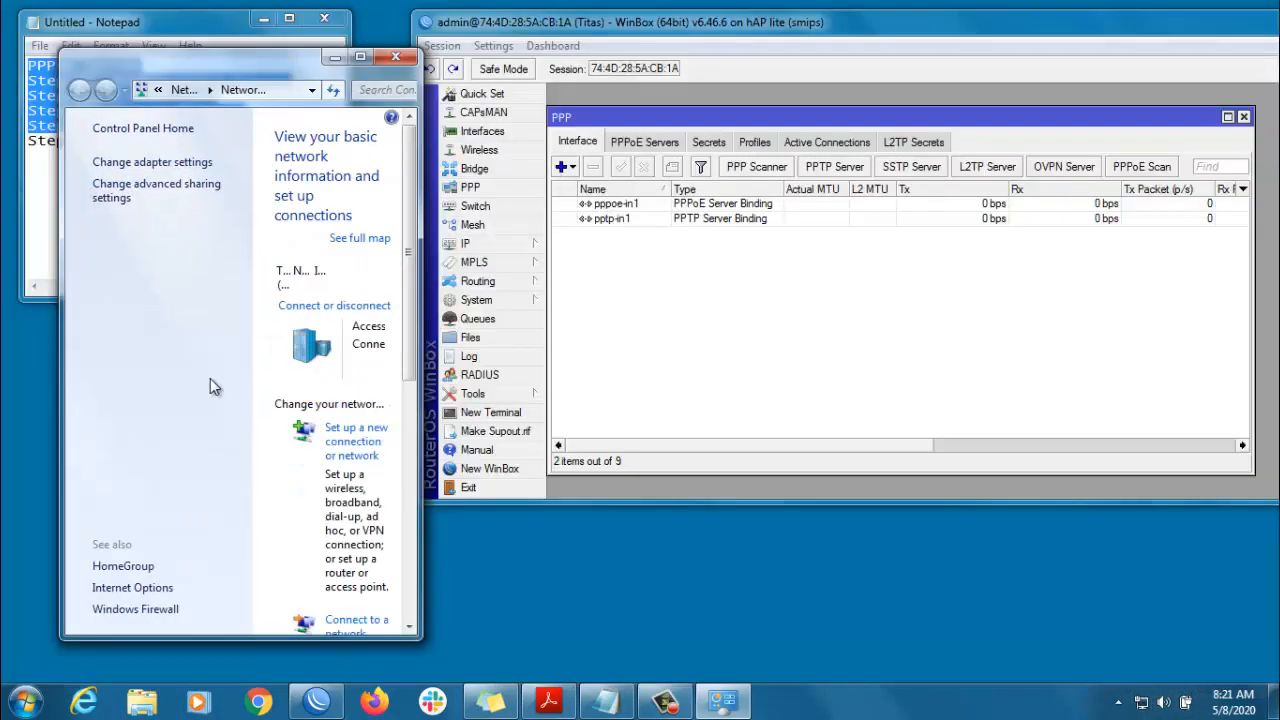
click(360, 56)
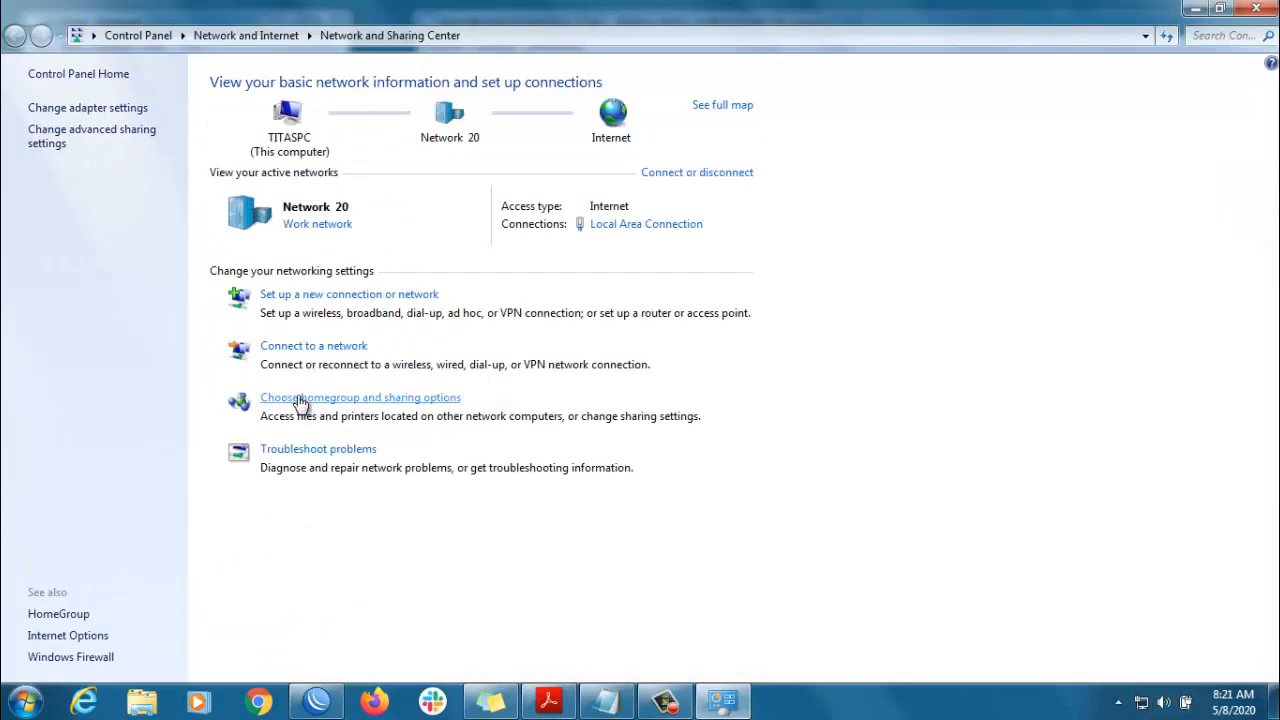
- Create a Broadband (PPPoE) connection with the router user's name and password and connect
click(335, 294)
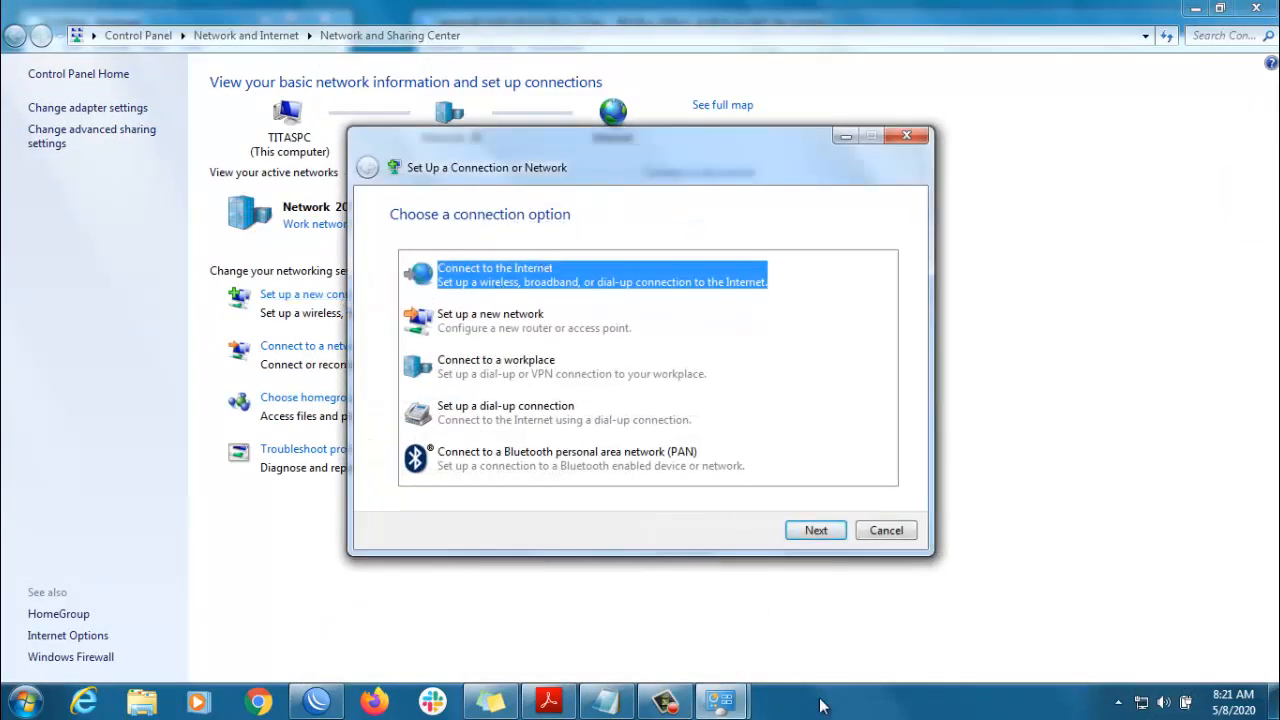
click(818, 531)
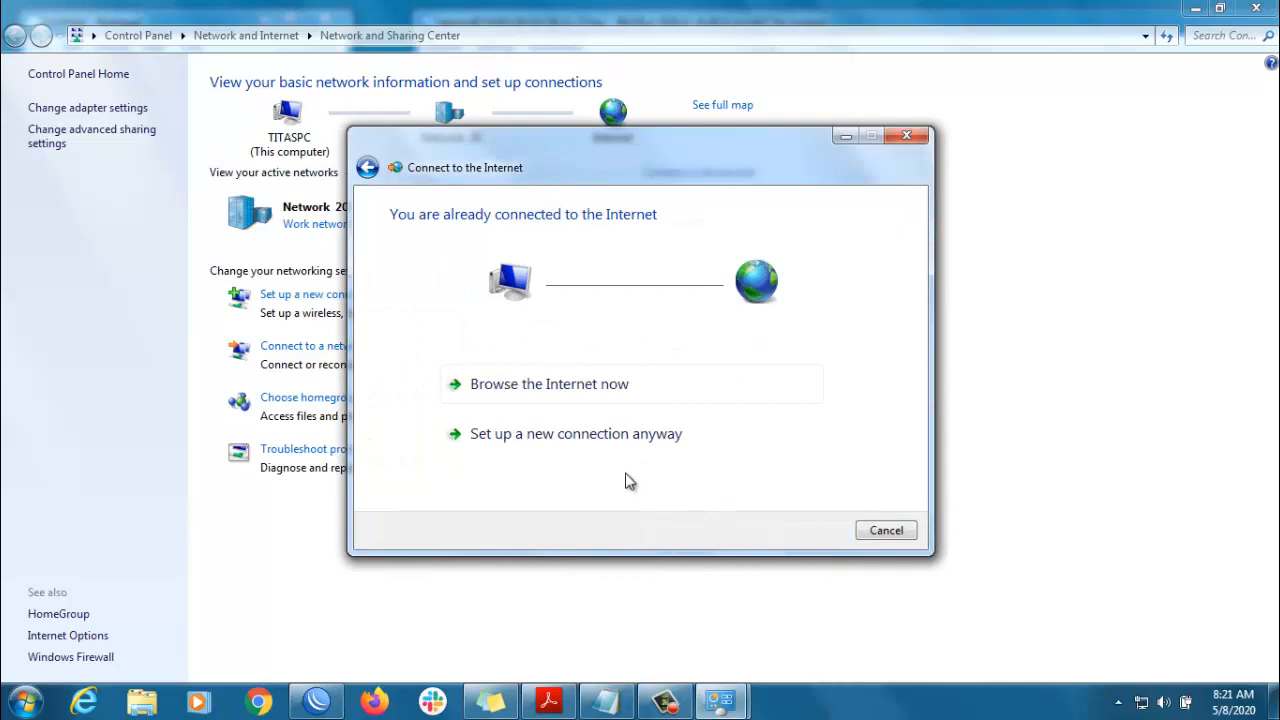
click(605, 445)
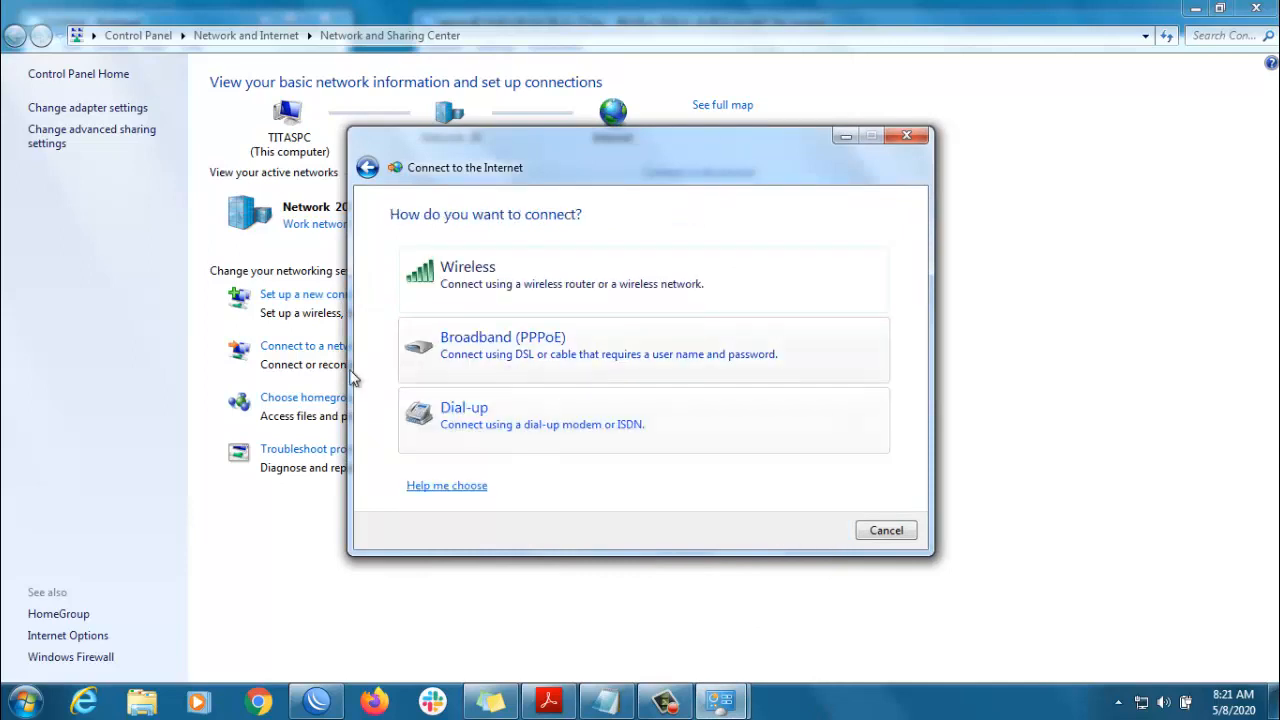
click(517, 345)
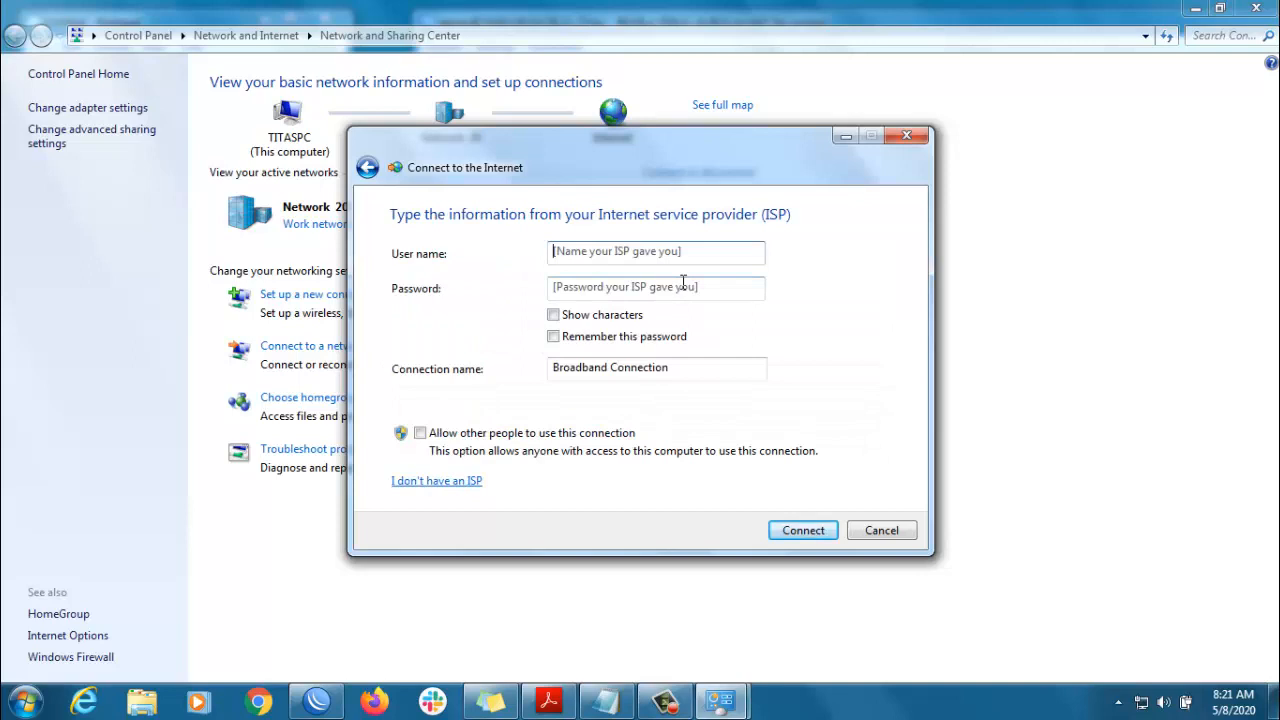
text(jony)
key(Tab)
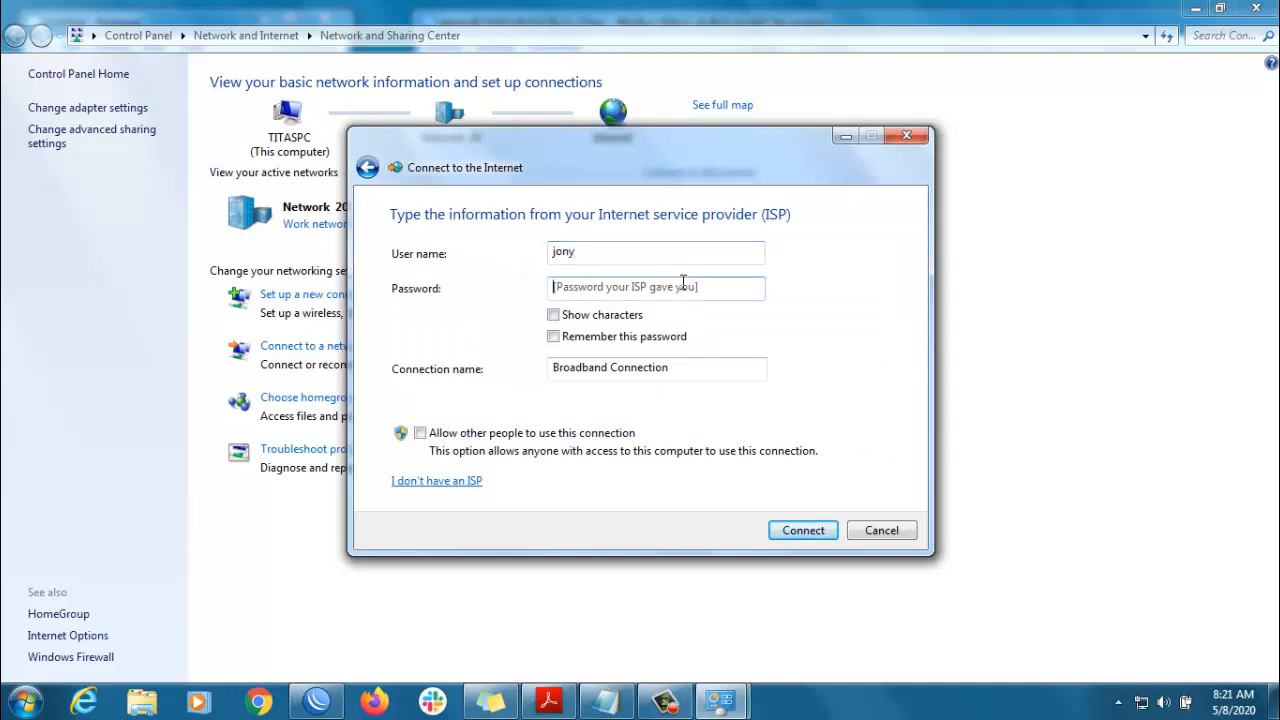
text(••••)
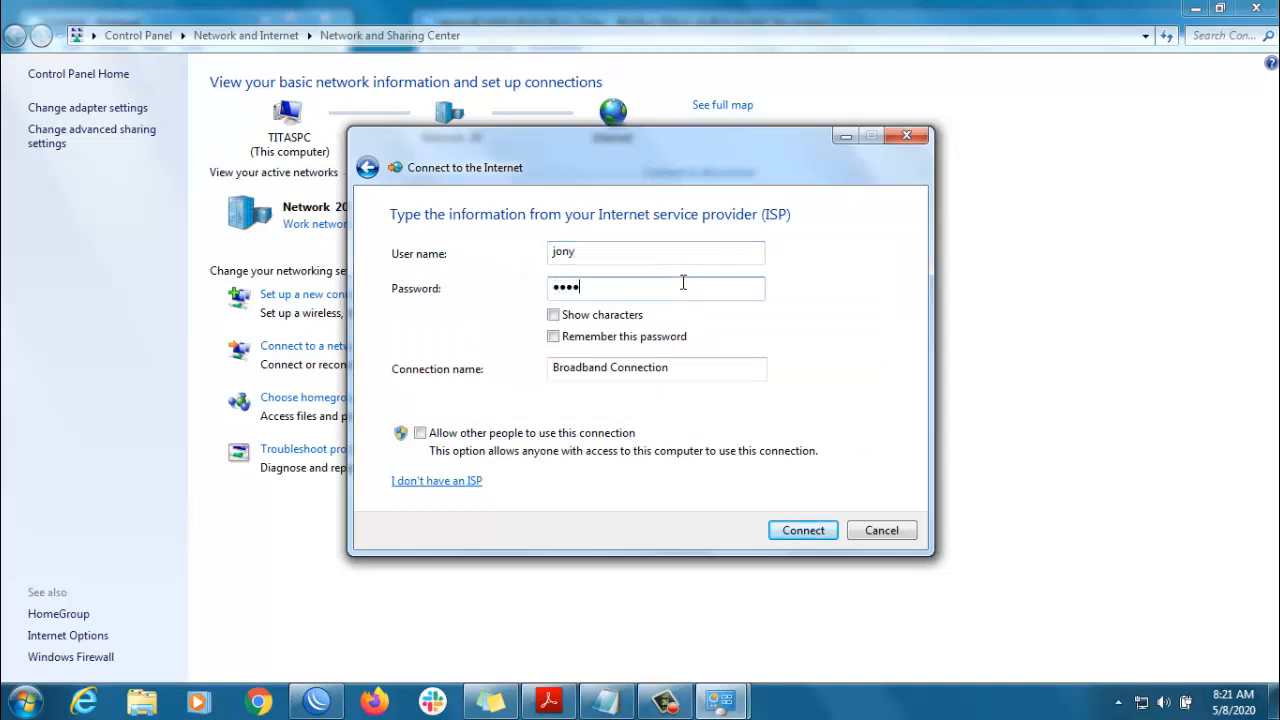
text(••)
click(796, 534)
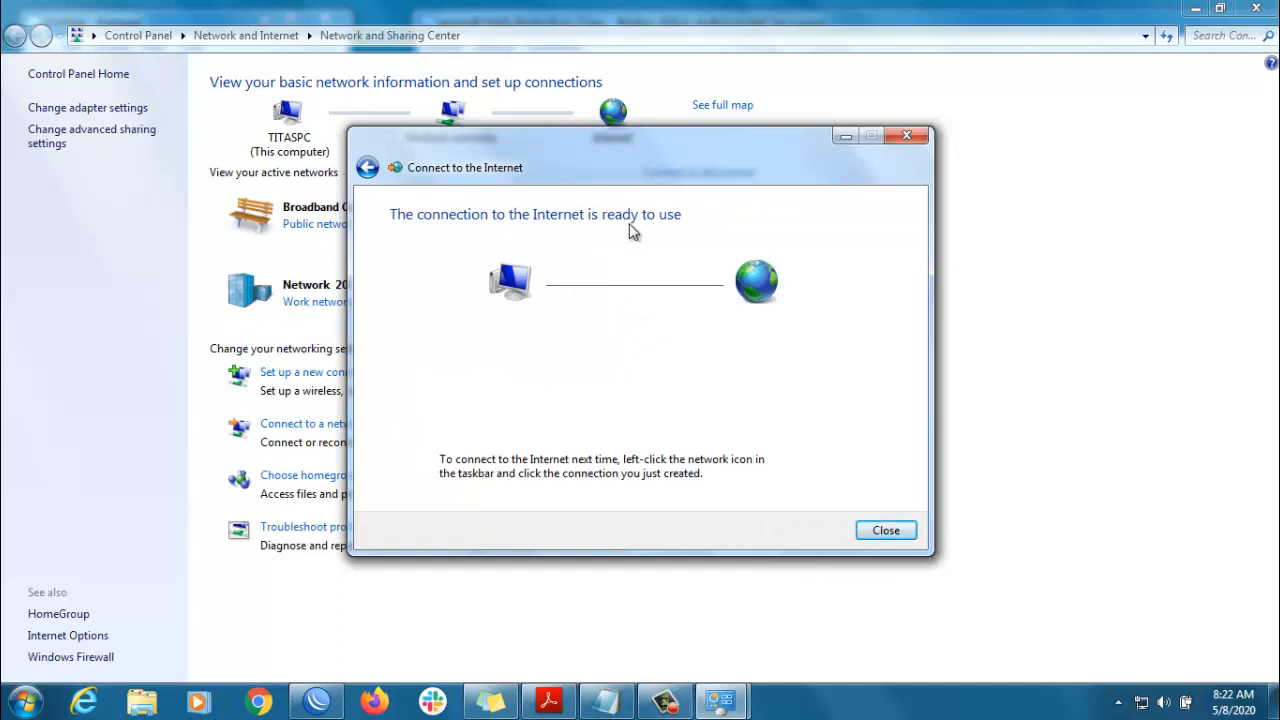
- Show the Broadband Connection's status details, confirming IPv4 address 192.168.100.100
click(884, 531)
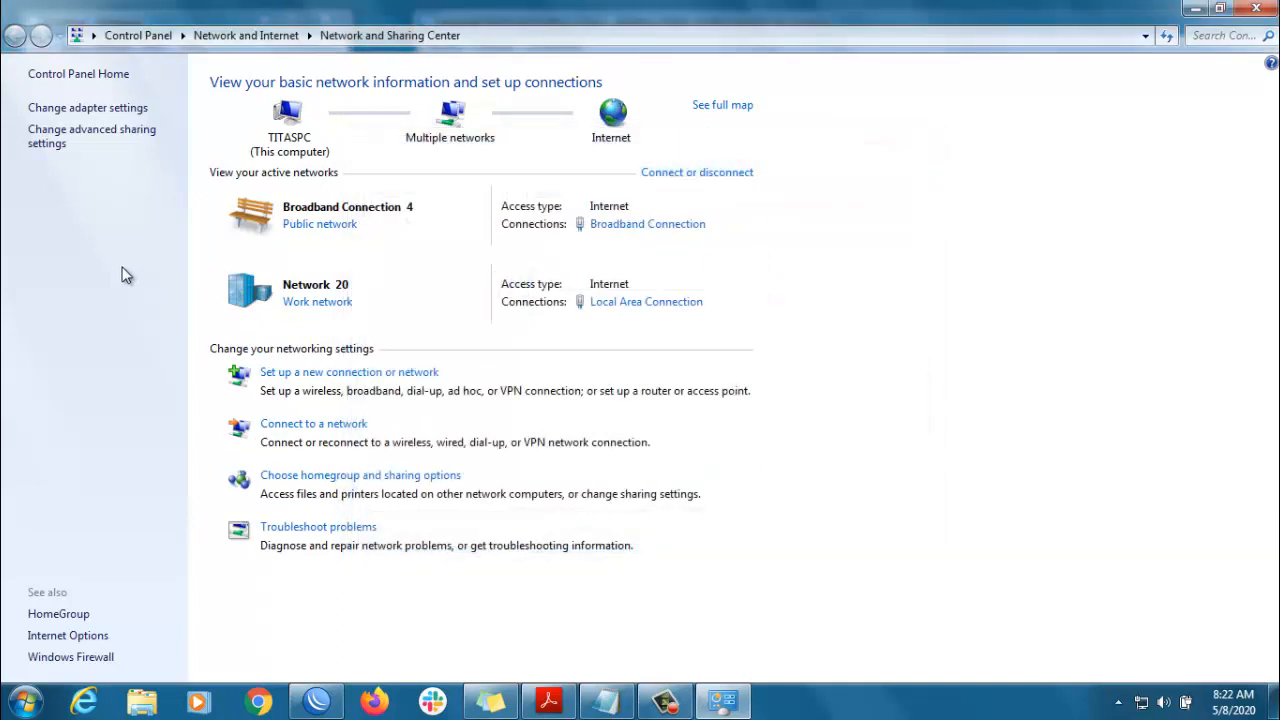
click(88, 108)
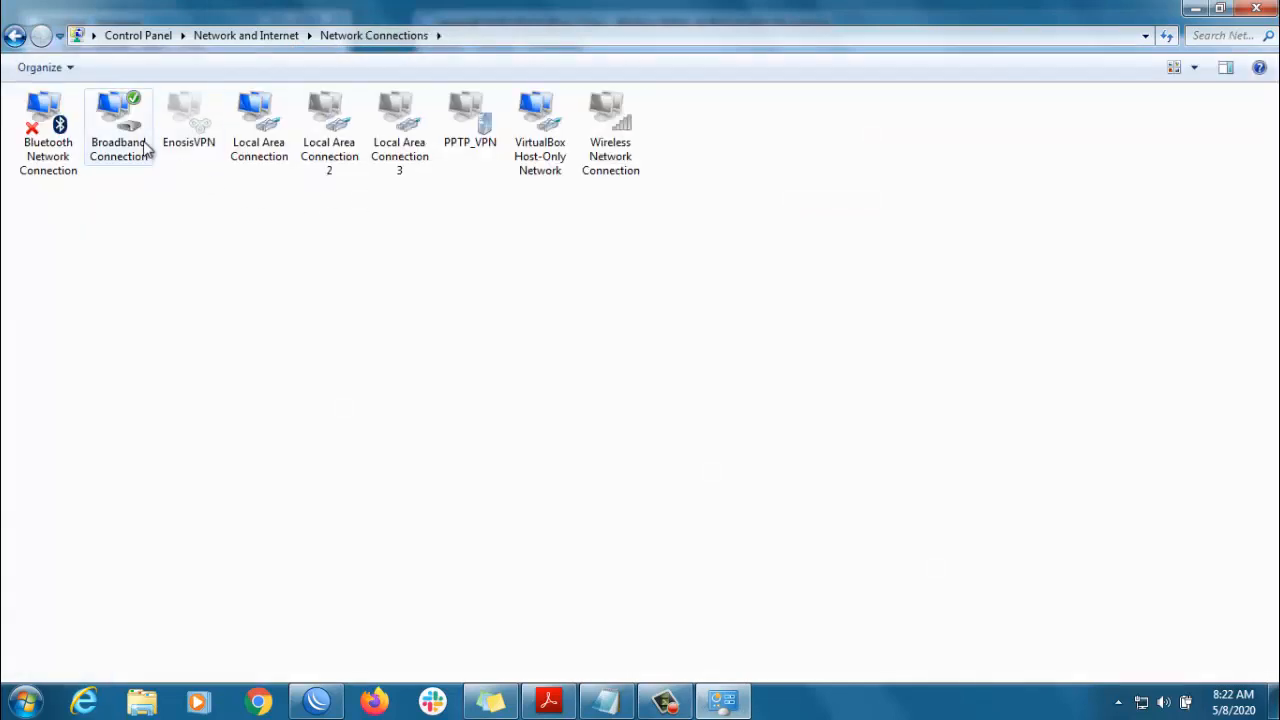
right_click(117, 128)
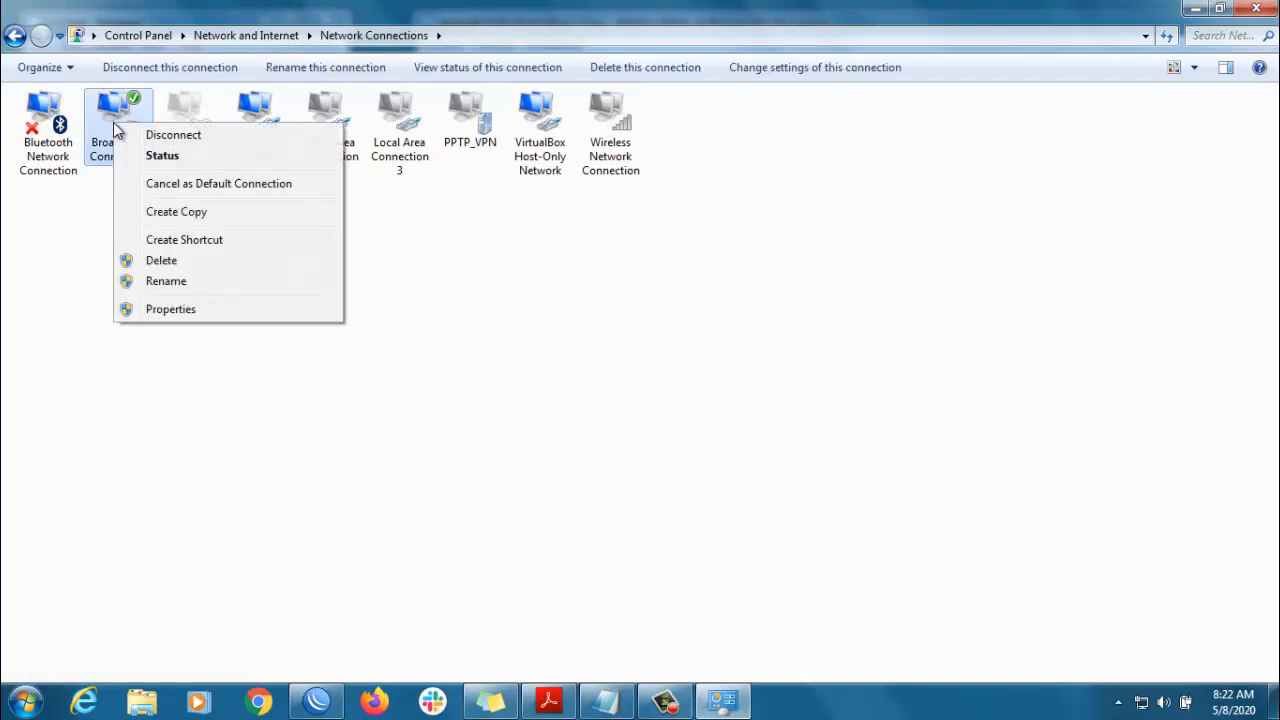
click(158, 154)
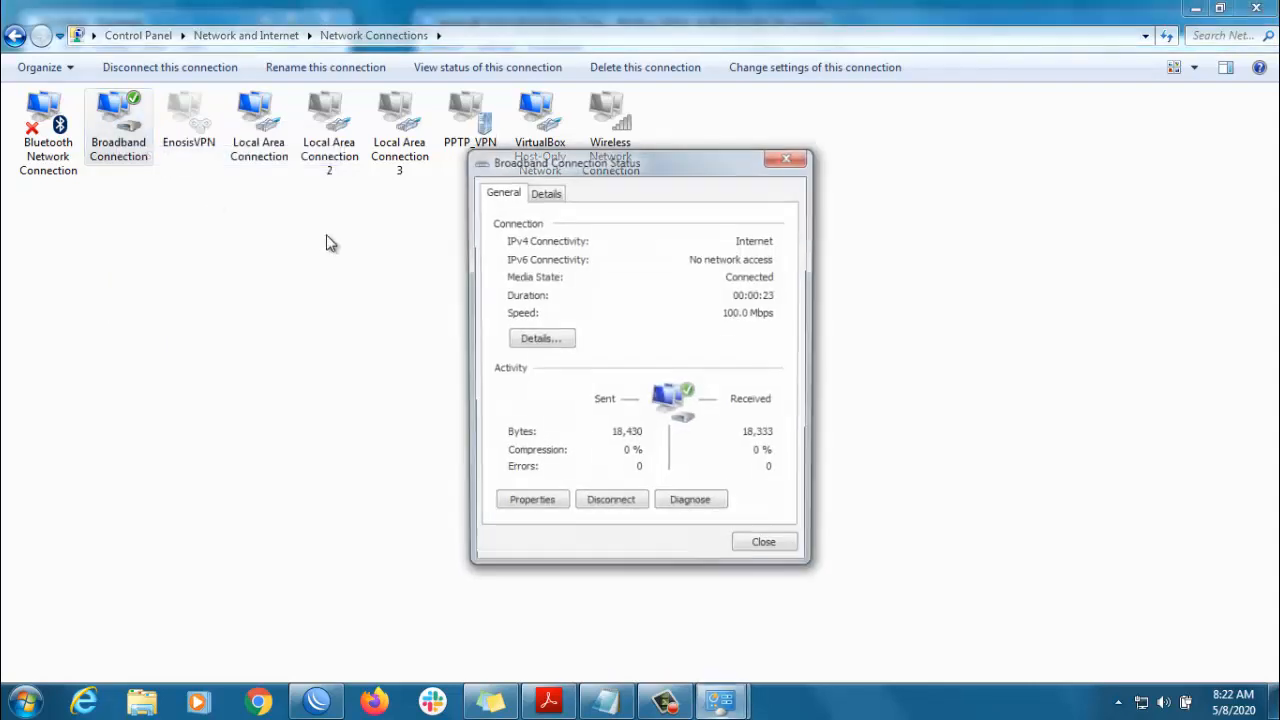
click(543, 338)
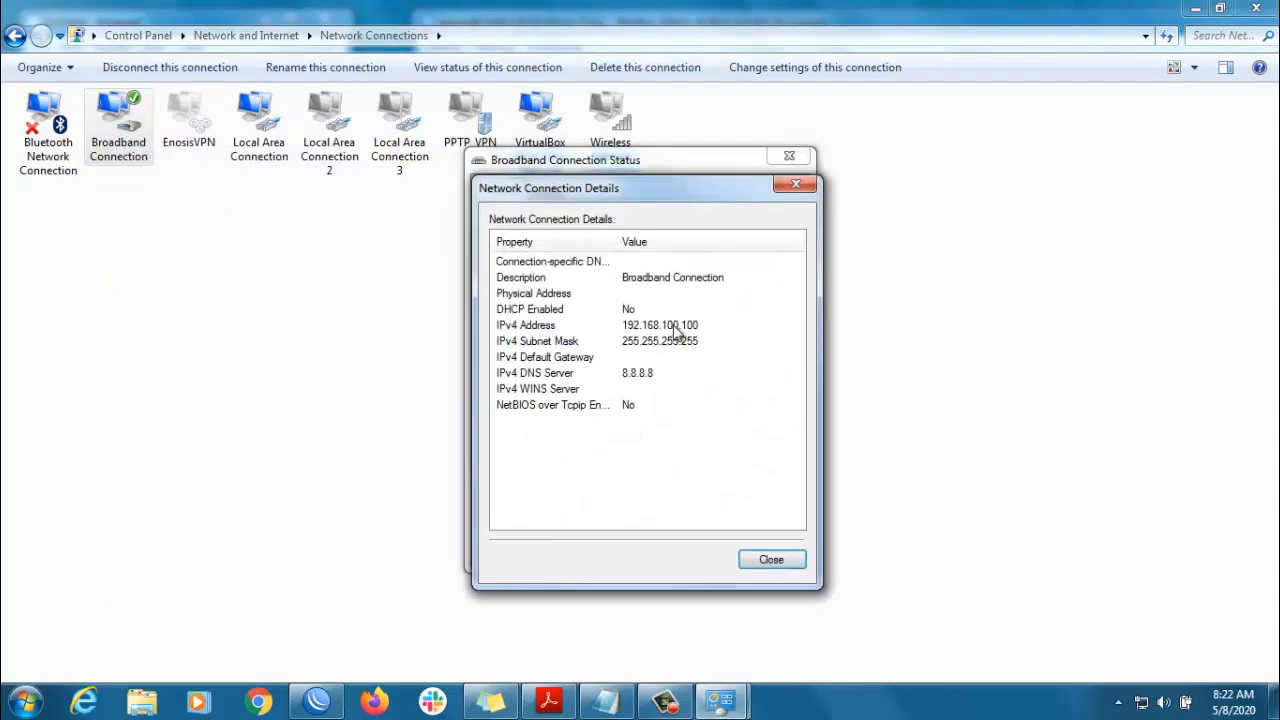